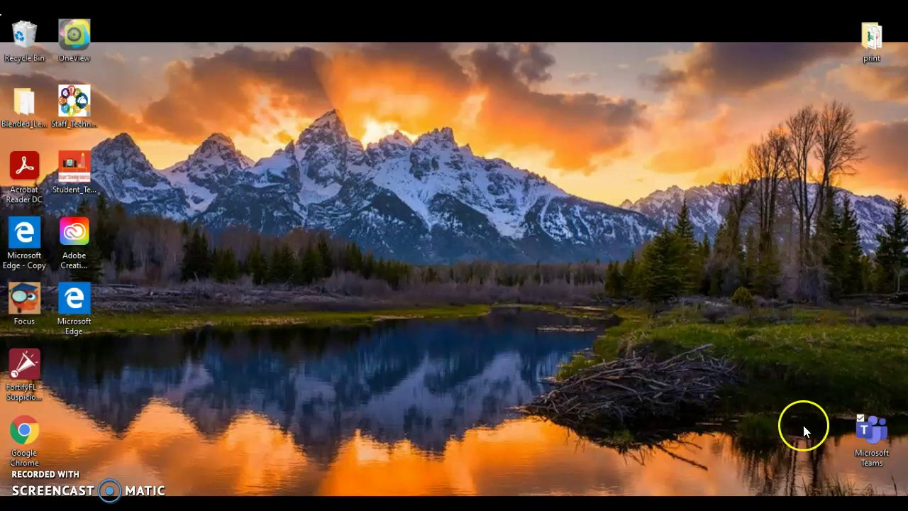
- Launch Microsoft Teams and open the 3063_mancouch practice team tile
double_click(880, 436)
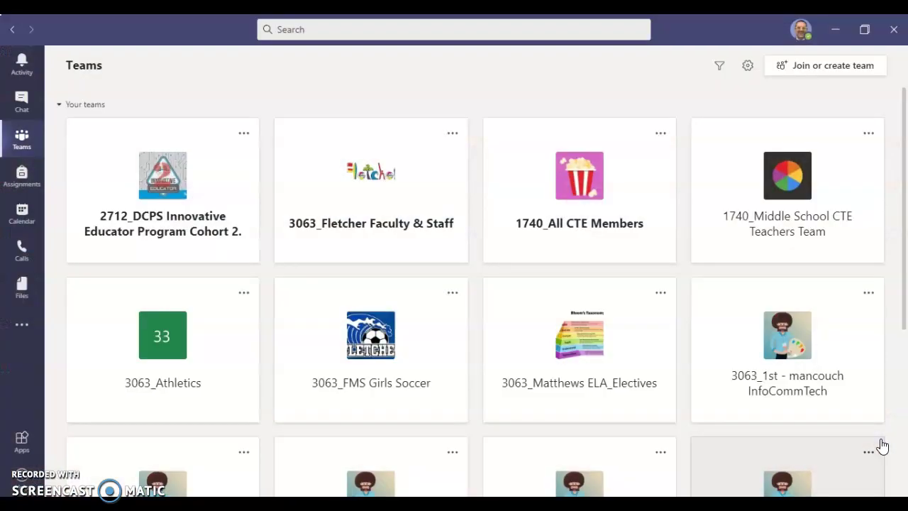
scroll(882, 446, "down", 5)
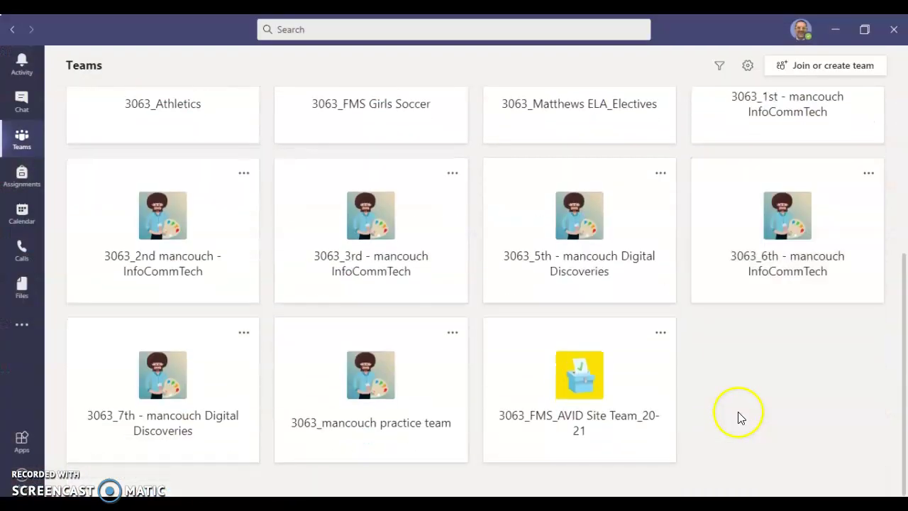
left_click(399, 412)
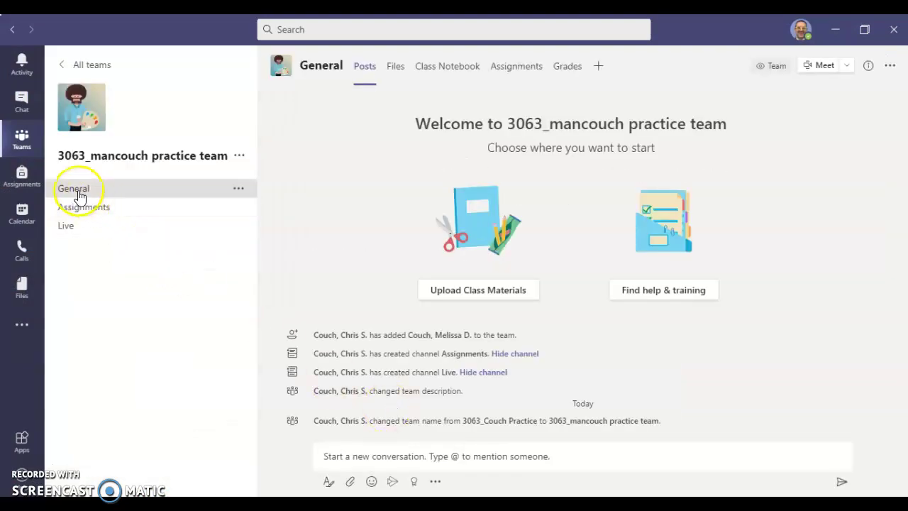
- Go to the Assignments channel and open the My Digital Locker assignment
left_click(93, 210)
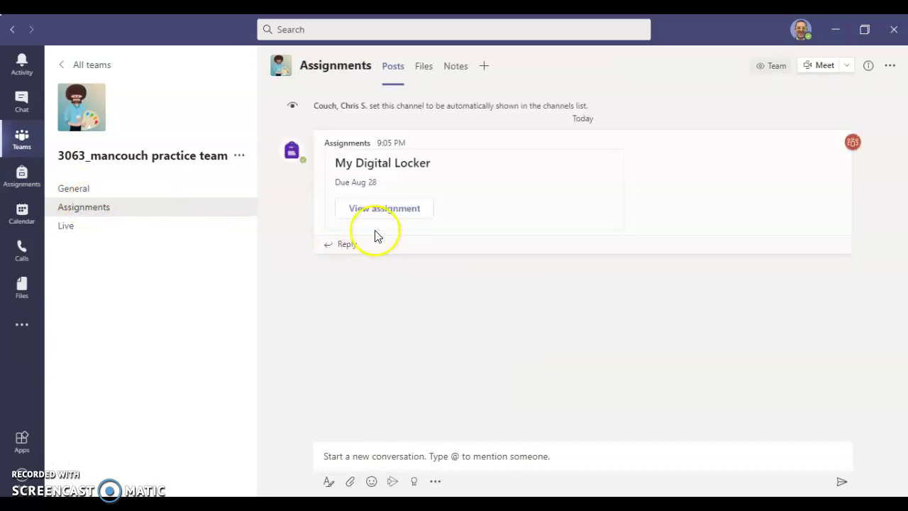
left_click(377, 213)
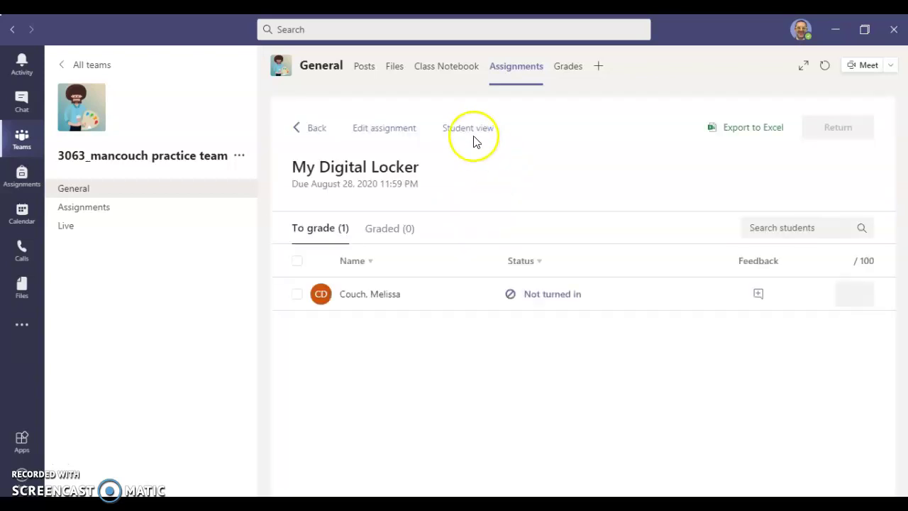
- Switch My Digital Locker to Student view and show the open options for digital locker.pptx
left_click(472, 137)
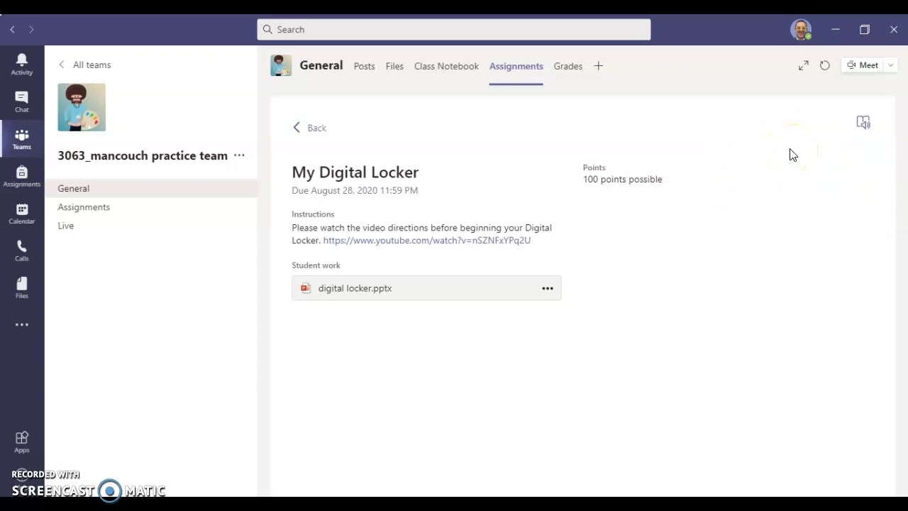
left_click(550, 294)
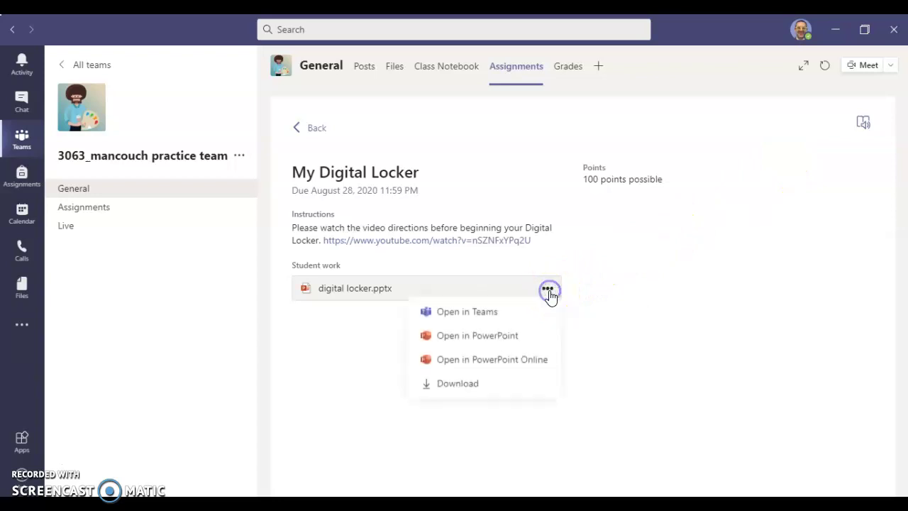
- Open digital locker.pptx in PowerPoint Online, signing in with the DCPS school account
left_click(545, 363)
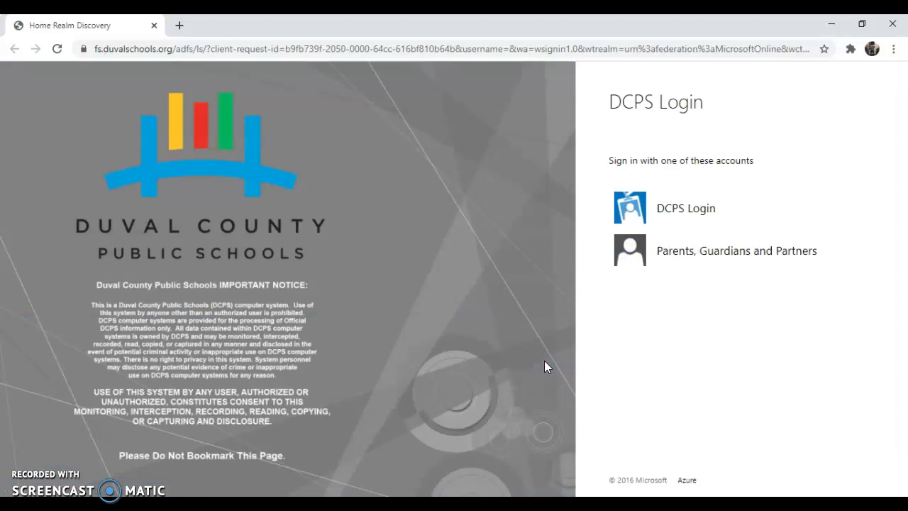
left_click(636, 213)
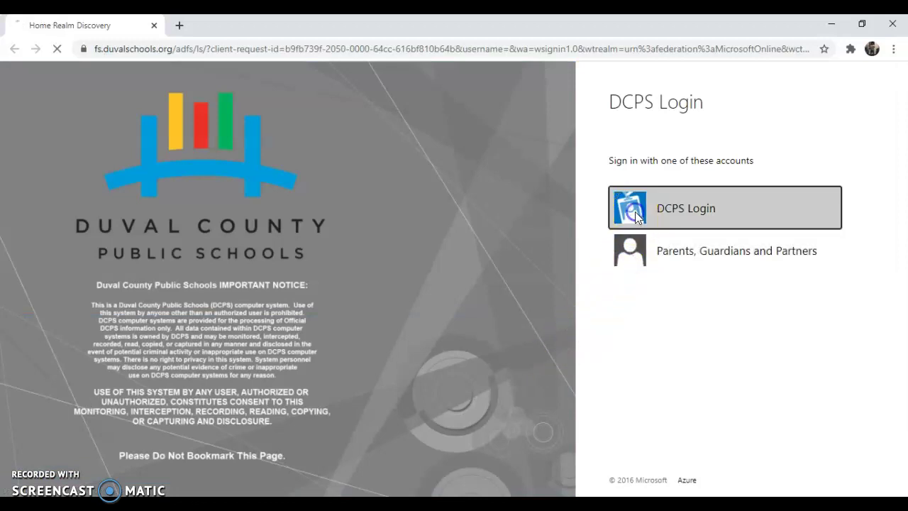
left_click(639, 269)
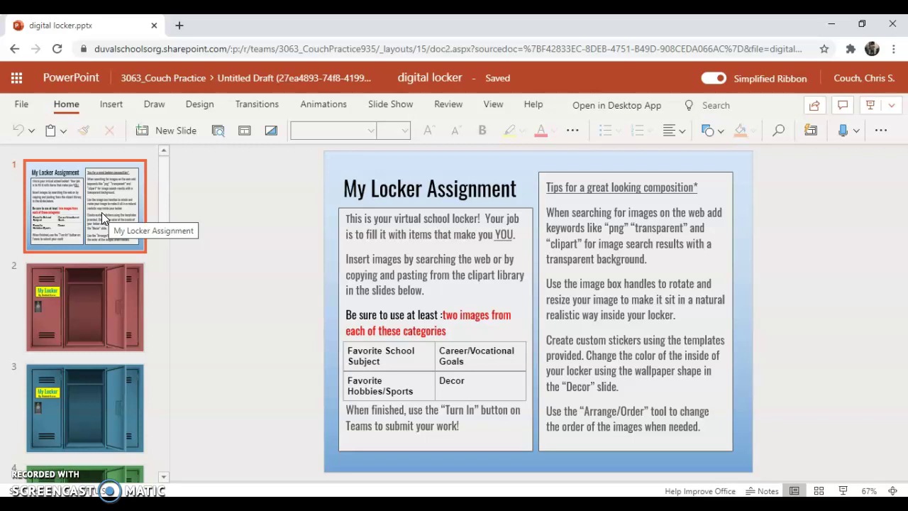
scroll(101, 212, "down", 3)
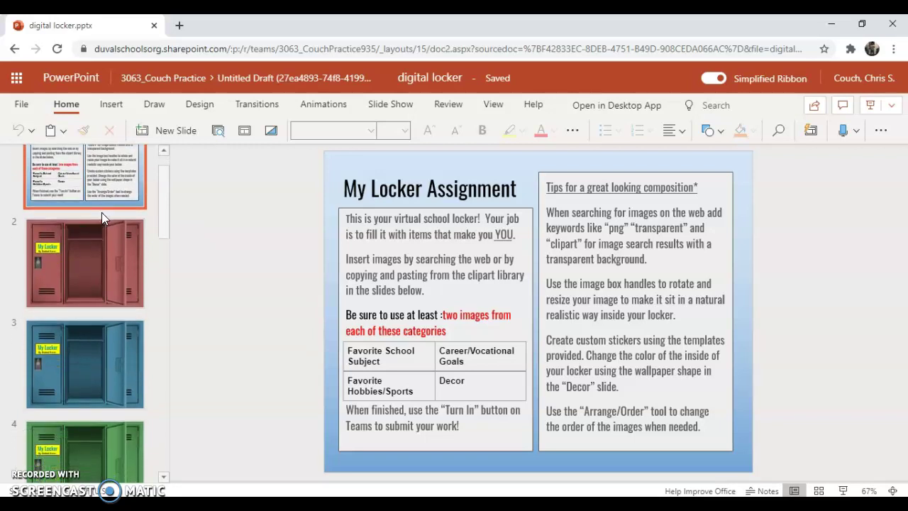
scroll(114, 289, "down", 5)
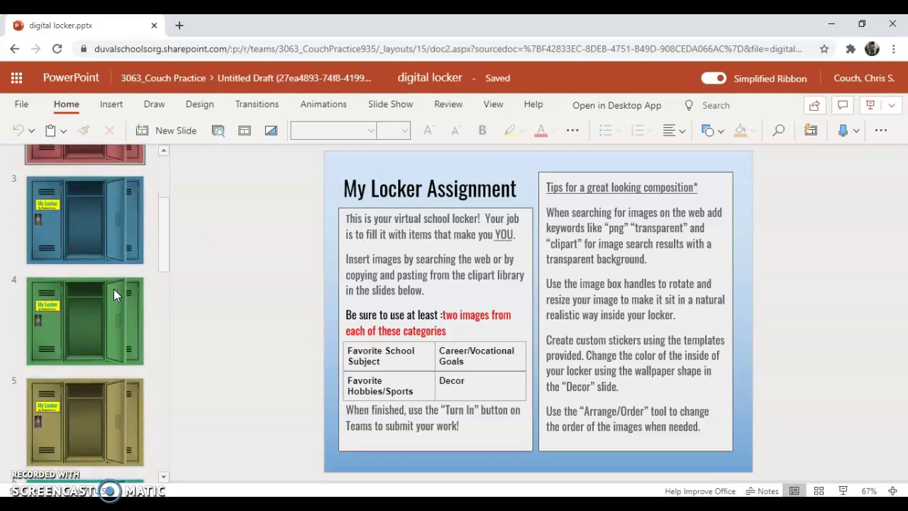
scroll(114, 289, "down", 8)
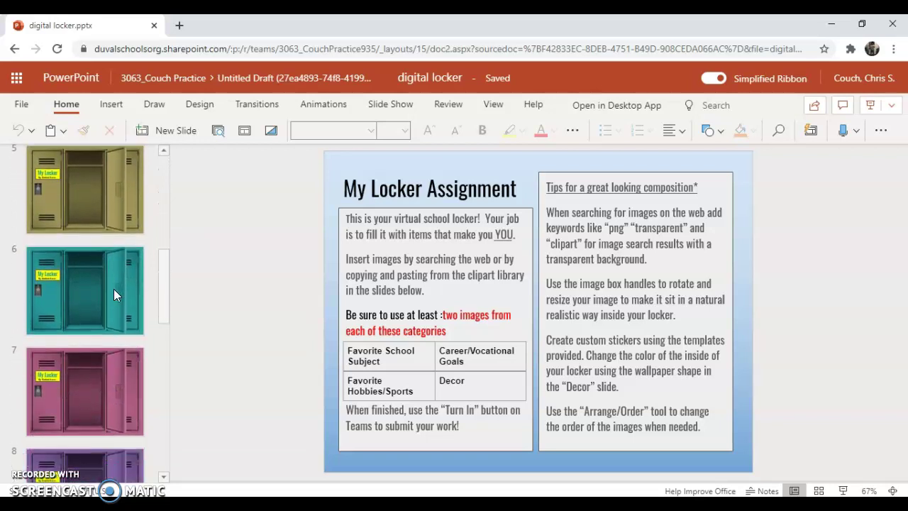
scroll(113, 289, "down", 6)
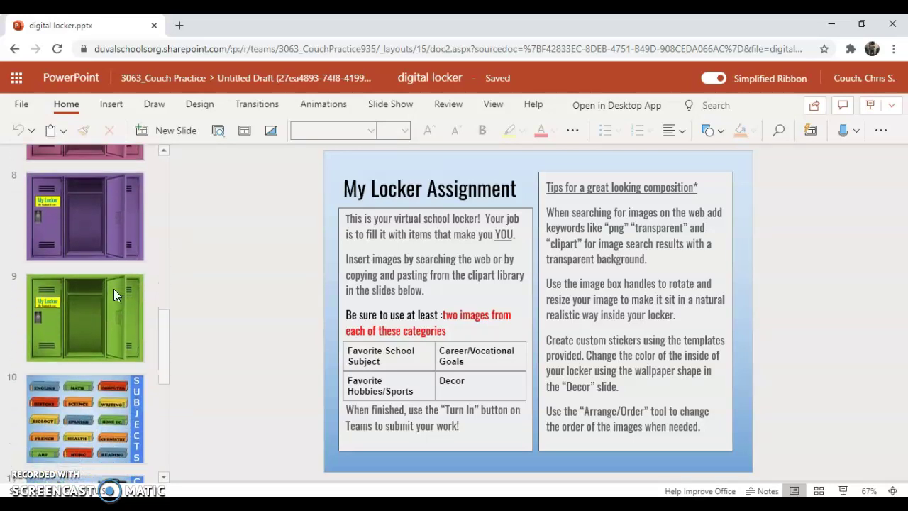
scroll(114, 294, "down", 3)
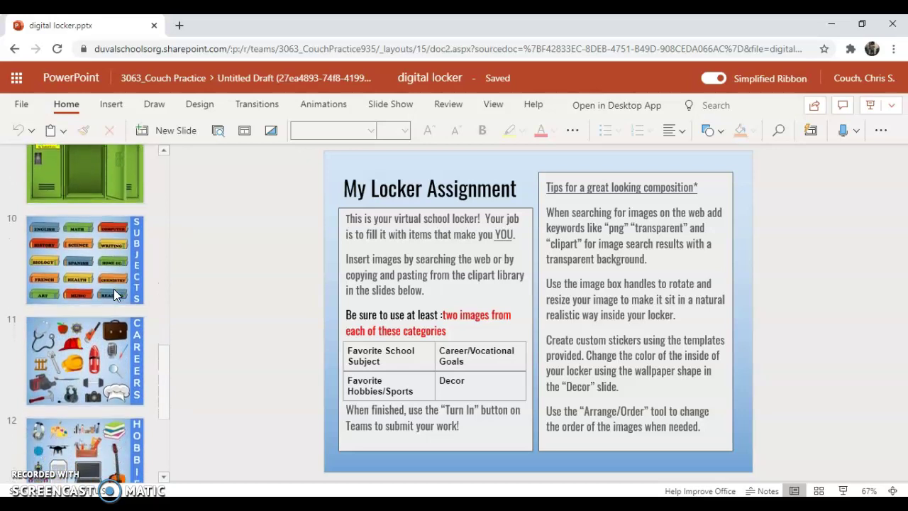
scroll(113, 291, "down", 3)
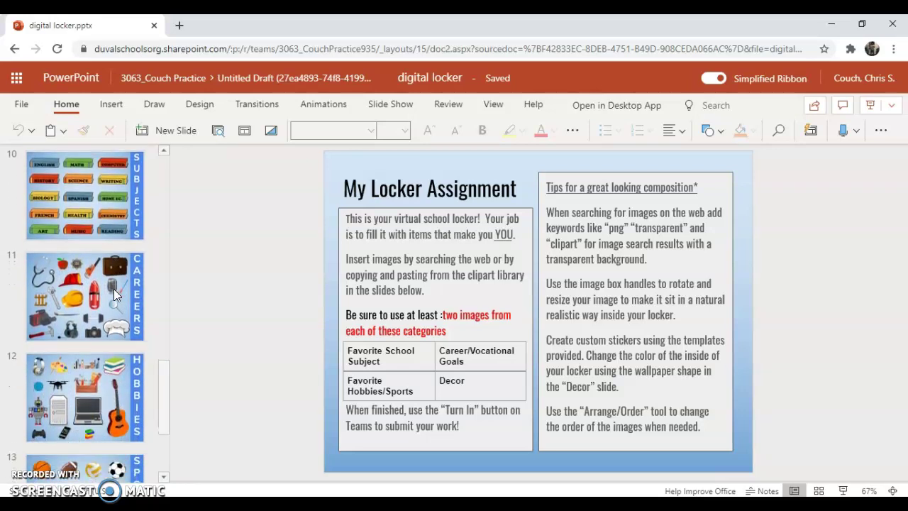
scroll(112, 305, "down", 3)
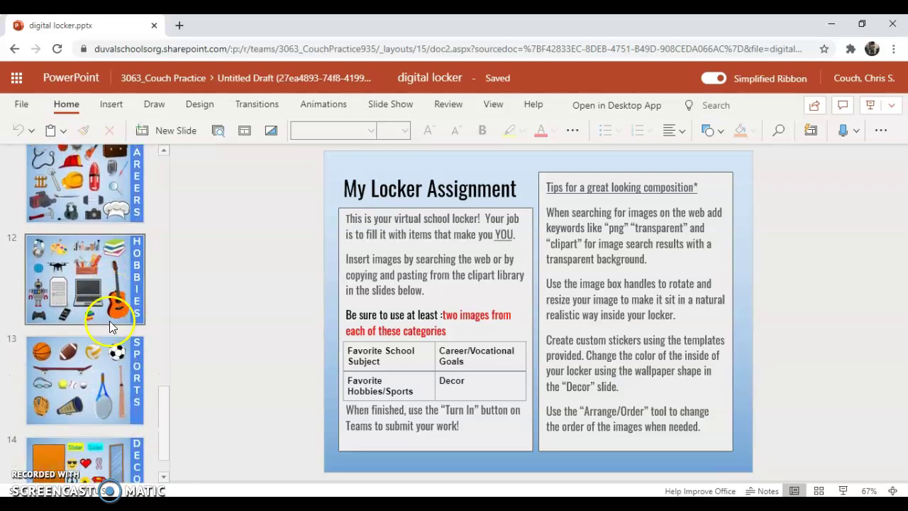
left_click(102, 352)
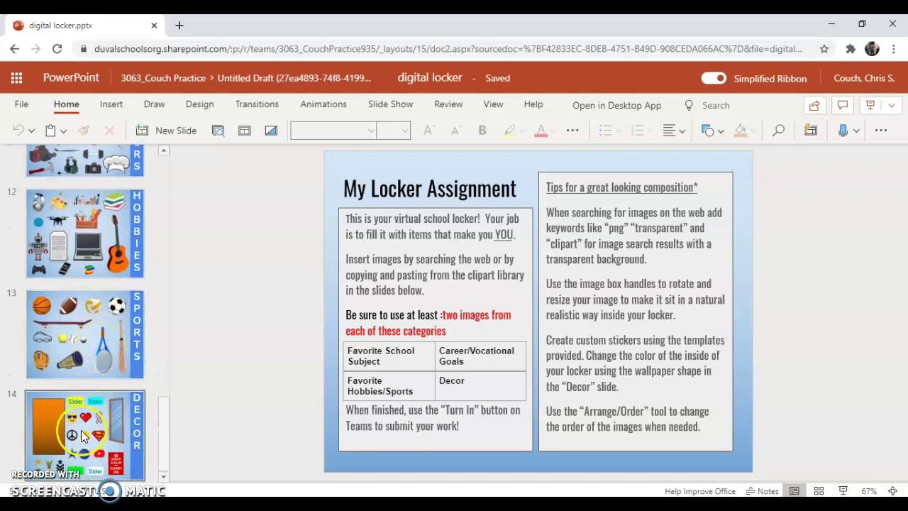
left_click(80, 437)
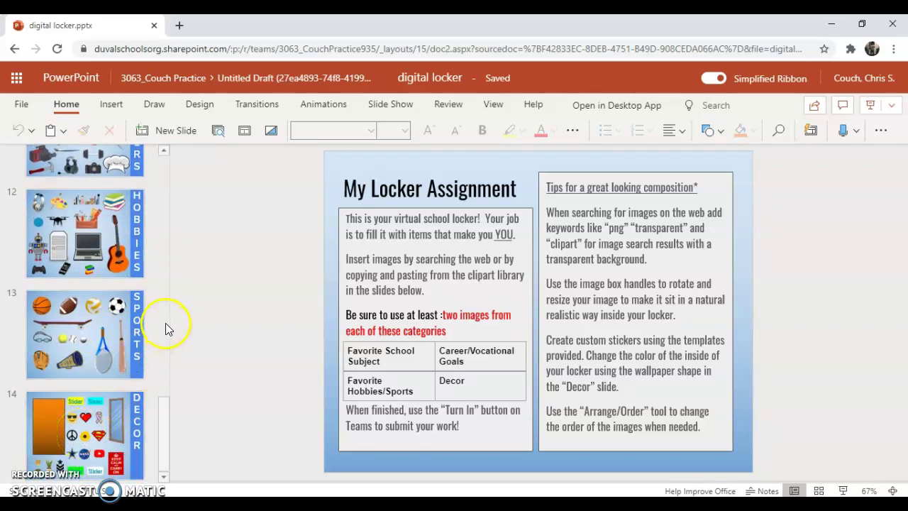
left_click(142, 272)
scroll(144, 271, "up", 5)
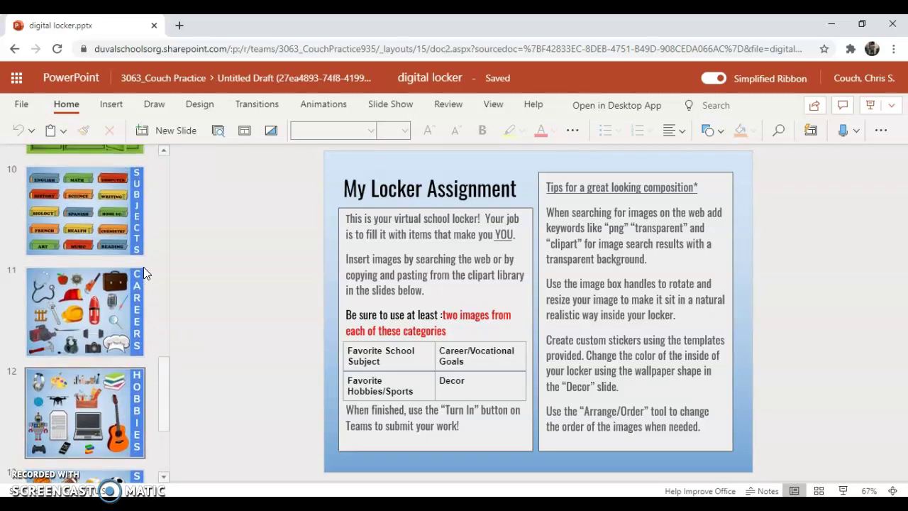
scroll(143, 270, "up", 3)
scroll(143, 272, "up", 3)
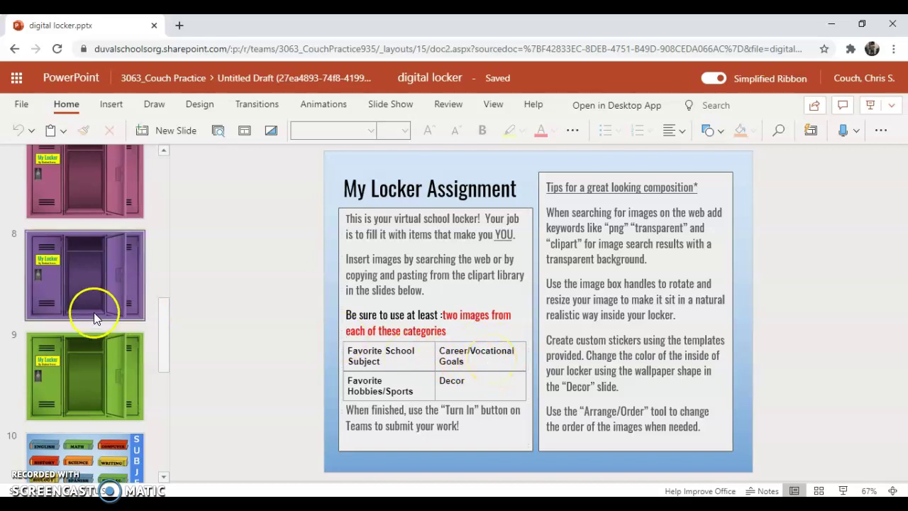
scroll(94, 312, "down", 1)
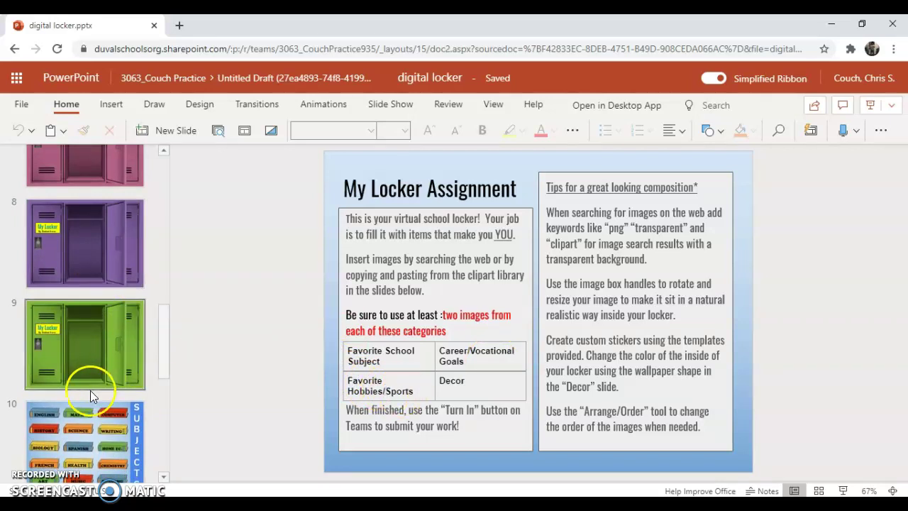
scroll(90, 389, "down", 5)
scroll(90, 387, "down", 3)
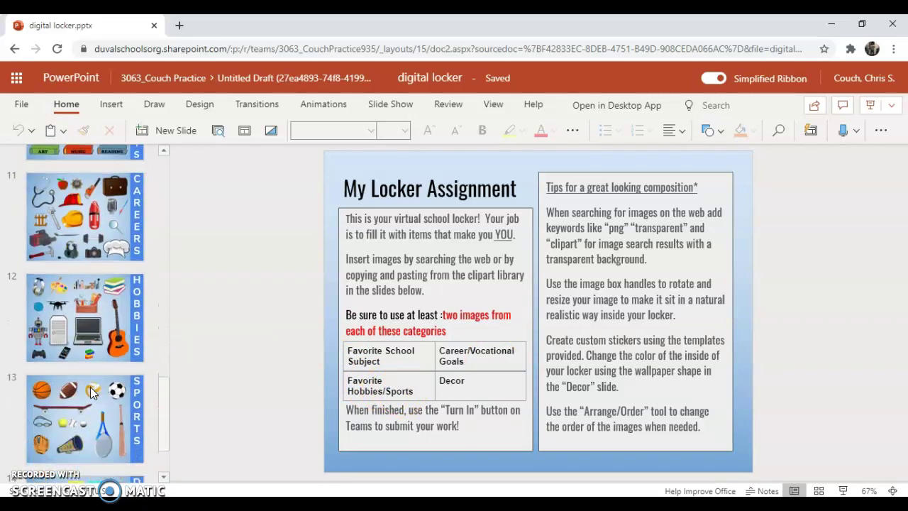
left_click(100, 294)
left_click_drag(100, 294, 384, 383)
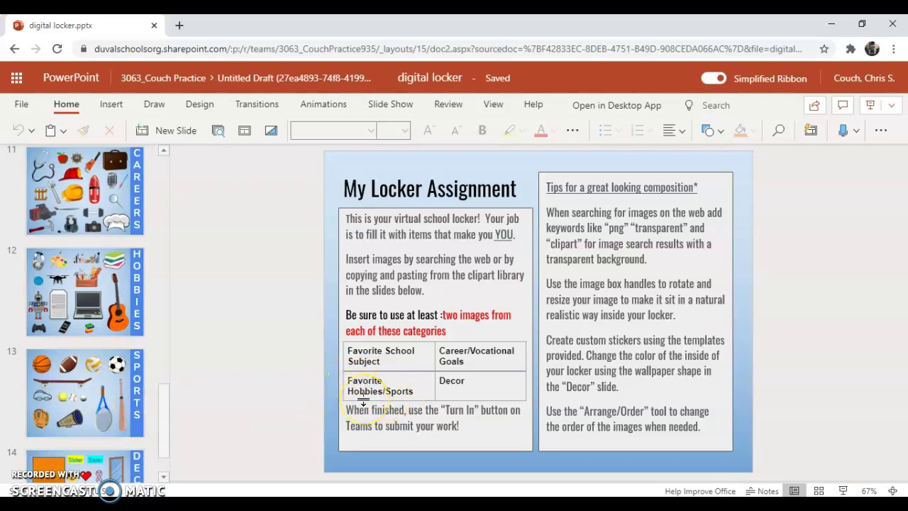
scroll(70, 378, "down", 2)
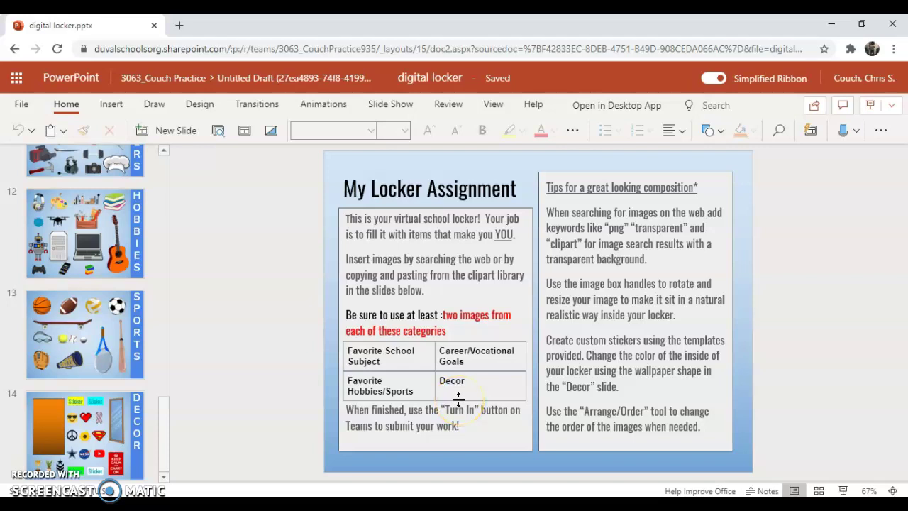
scroll(75, 240, "up", 1)
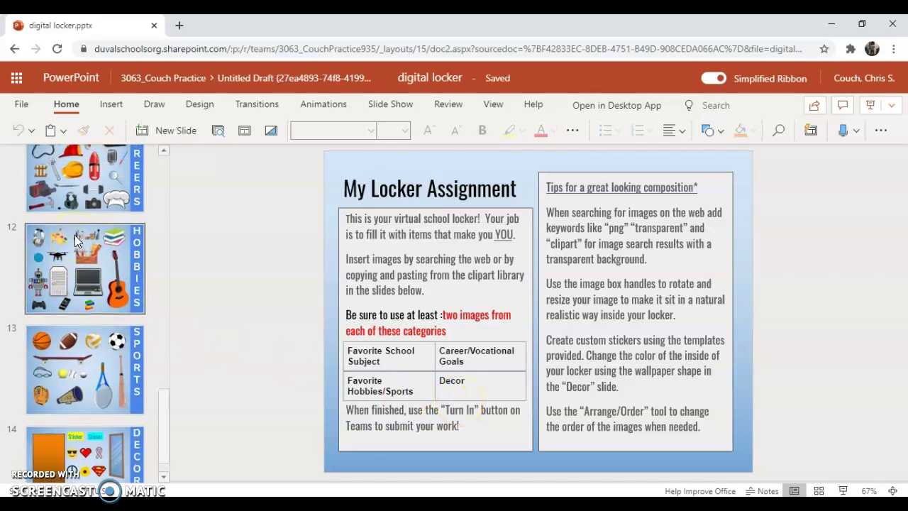
scroll(76, 242, "up", 5)
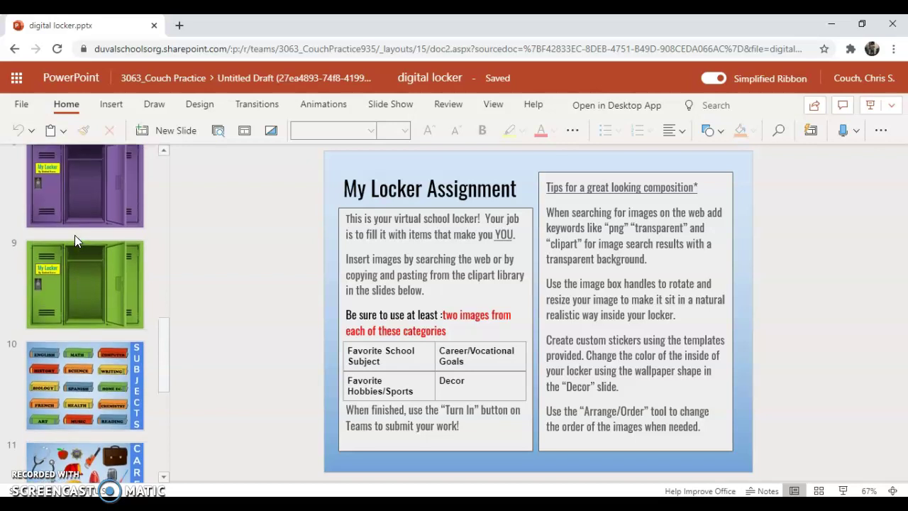
scroll(77, 242, "down", 1)
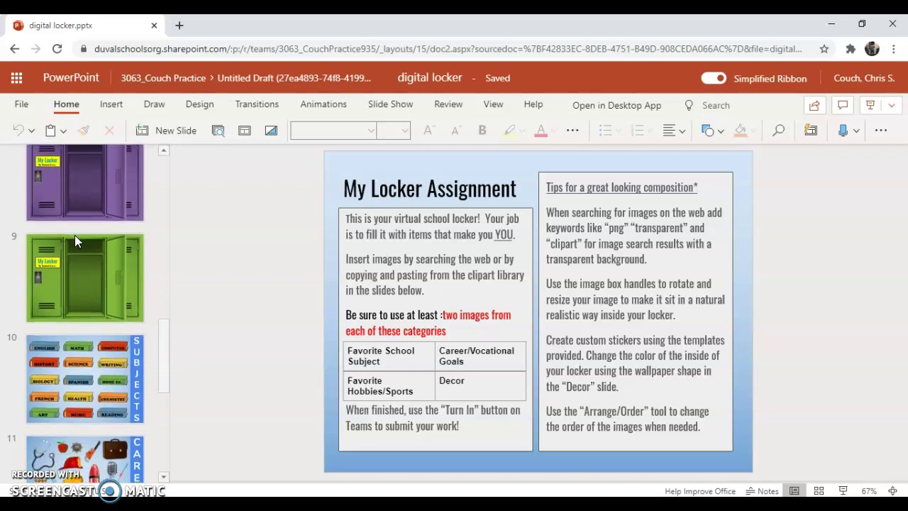
- Go from slide 9 to slide 10, the Subjects slide of labelled books
left_click(76, 249)
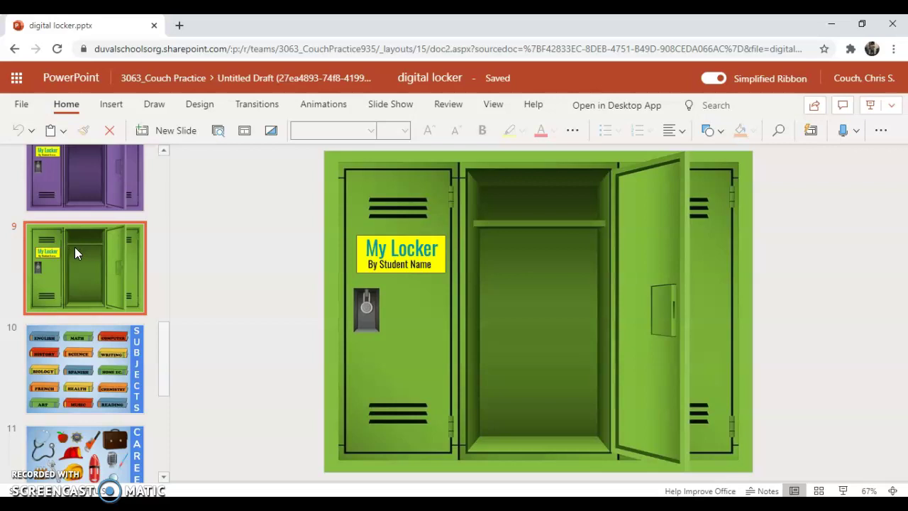
left_click(87, 391)
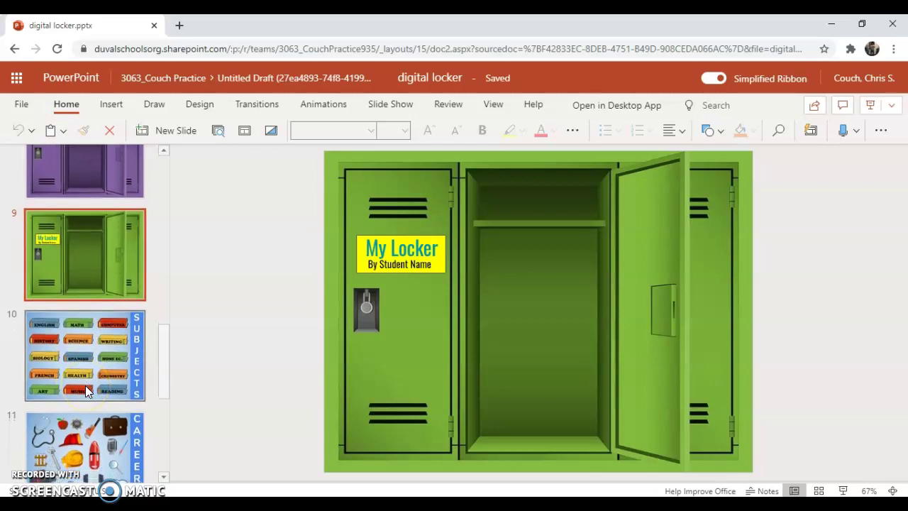
left_click(87, 381)
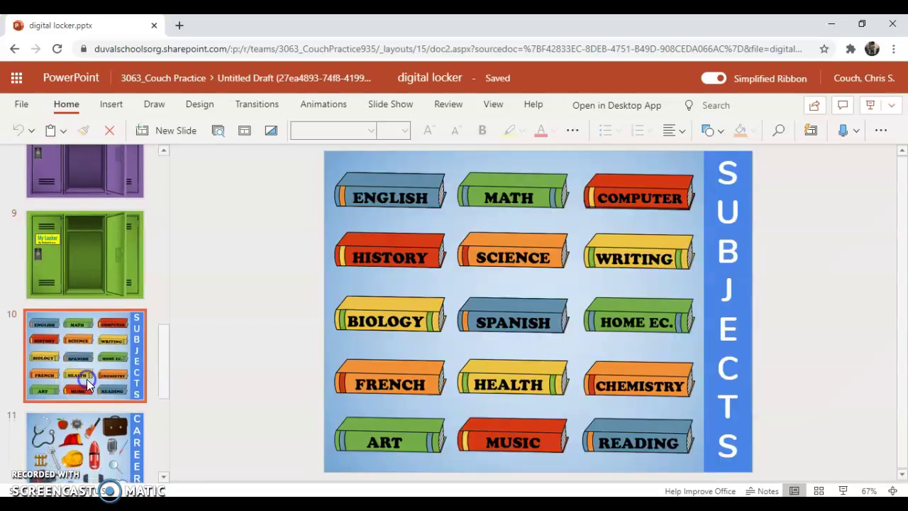
- Copy the SCIENCE book picture and return to the slide 9 green locker
left_click(517, 256)
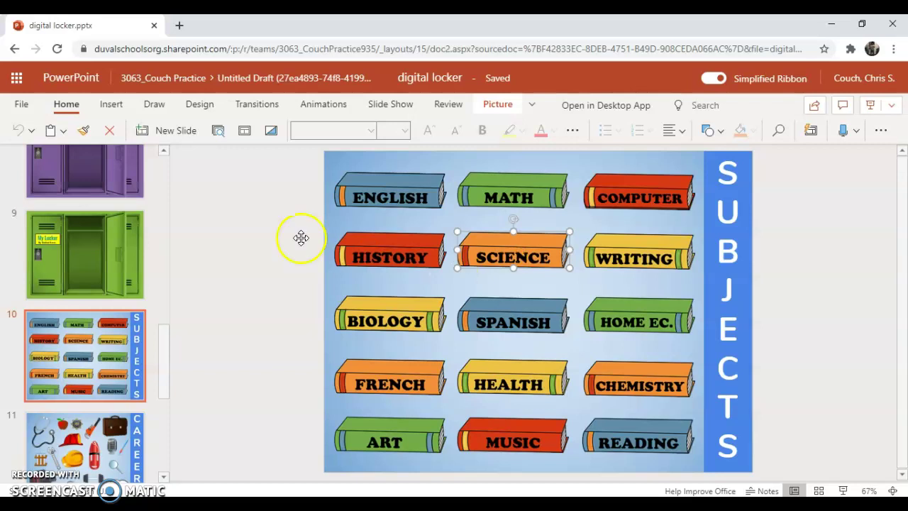
left_click(57, 254)
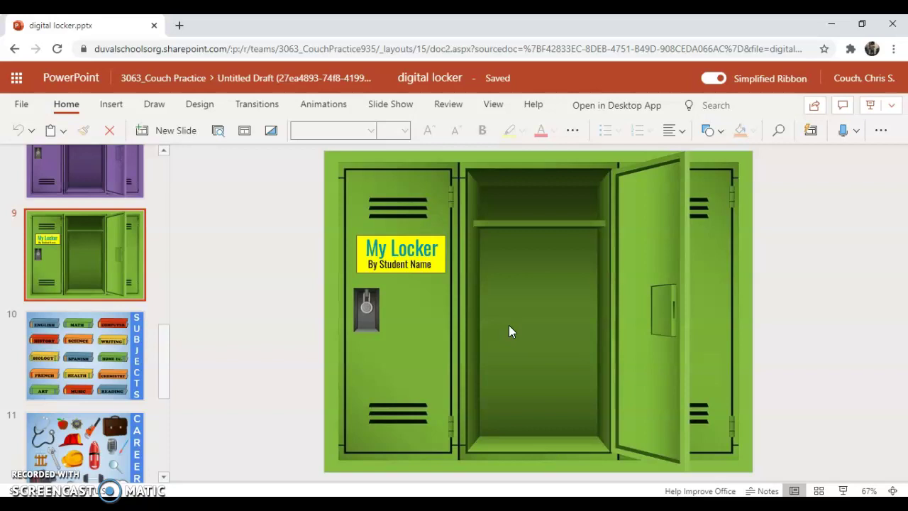
- Paste the SCIENCE book onto slide 9 and remove the extra pasted copies
key("ctrl+v")
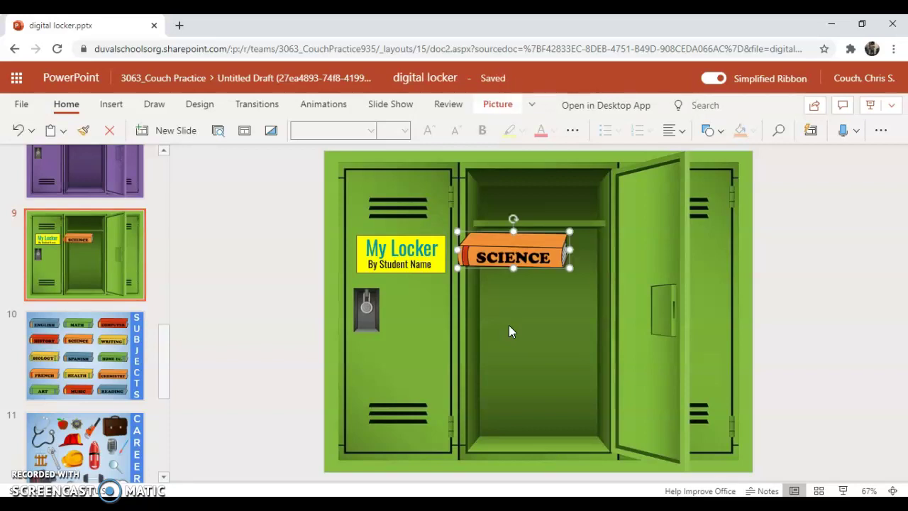
key("ctrl+v")
key("ctrl+v")
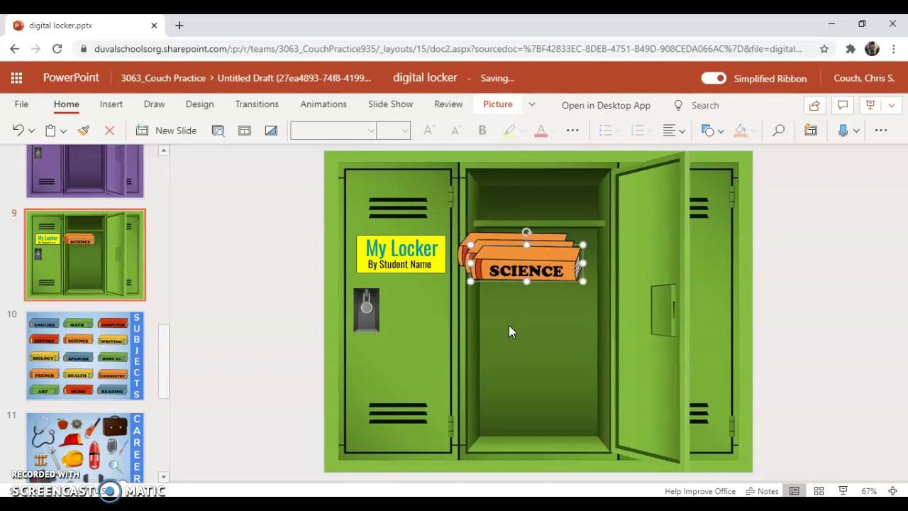
key("ctrl+v")
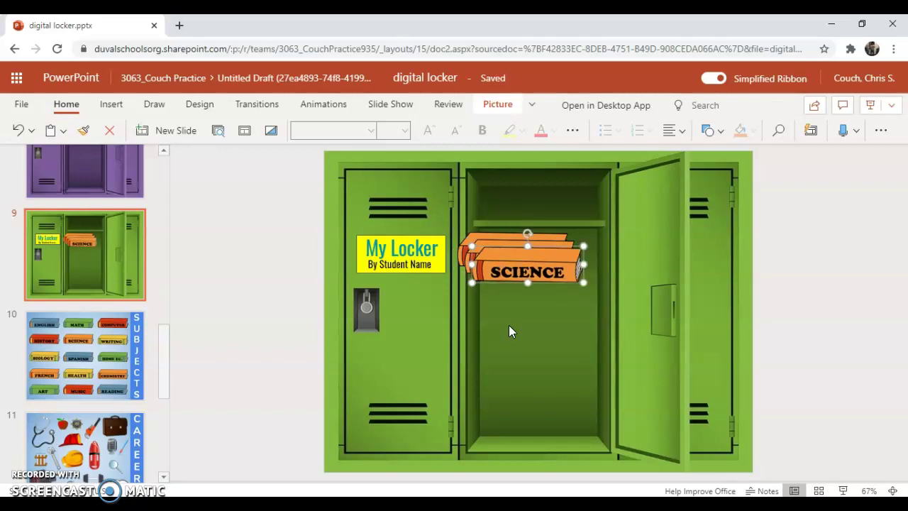
left_click(509, 326)
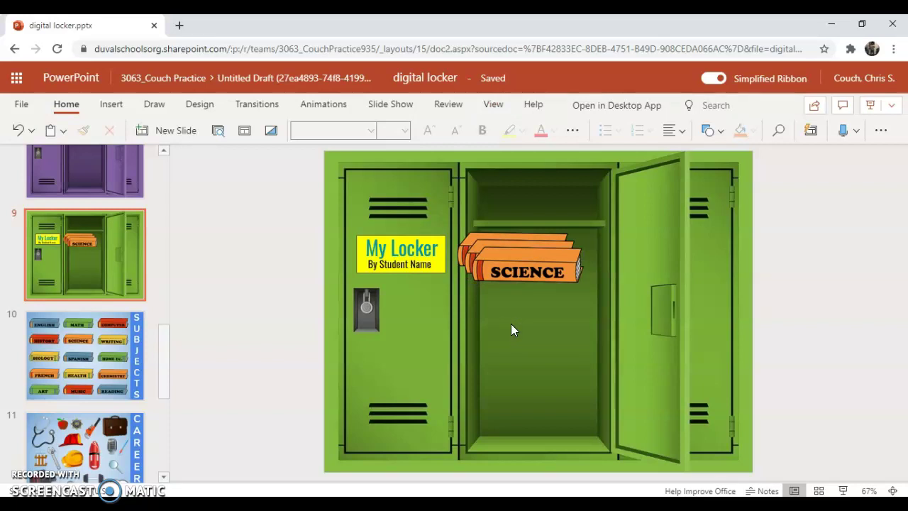
left_click(533, 284)
left_click(548, 270)
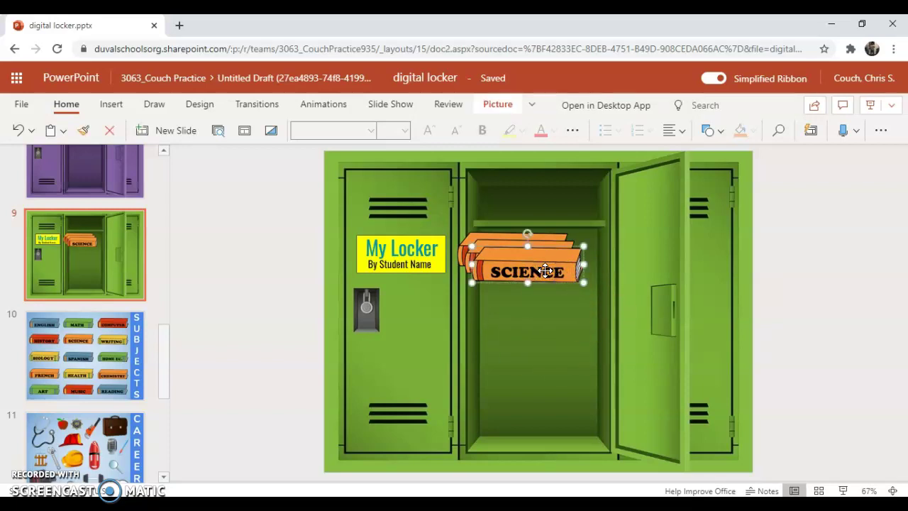
key("Up")
key("Left")
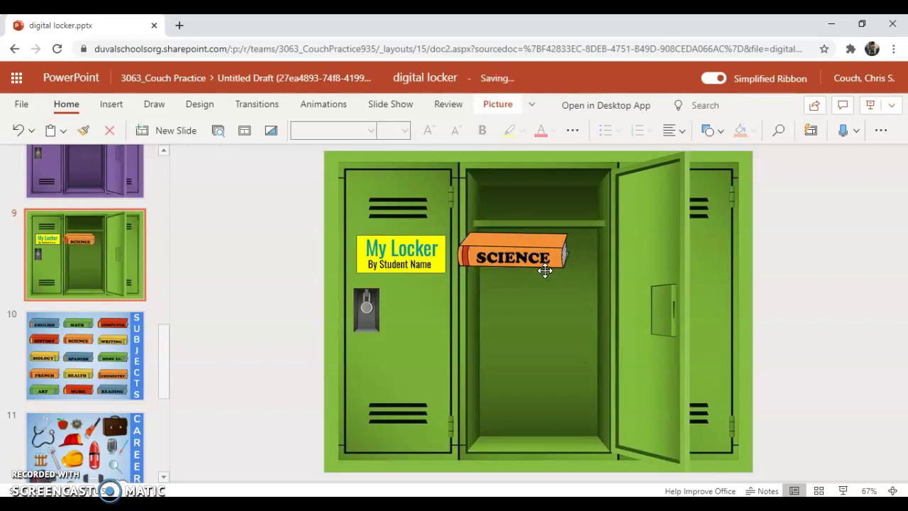
key("Escape")
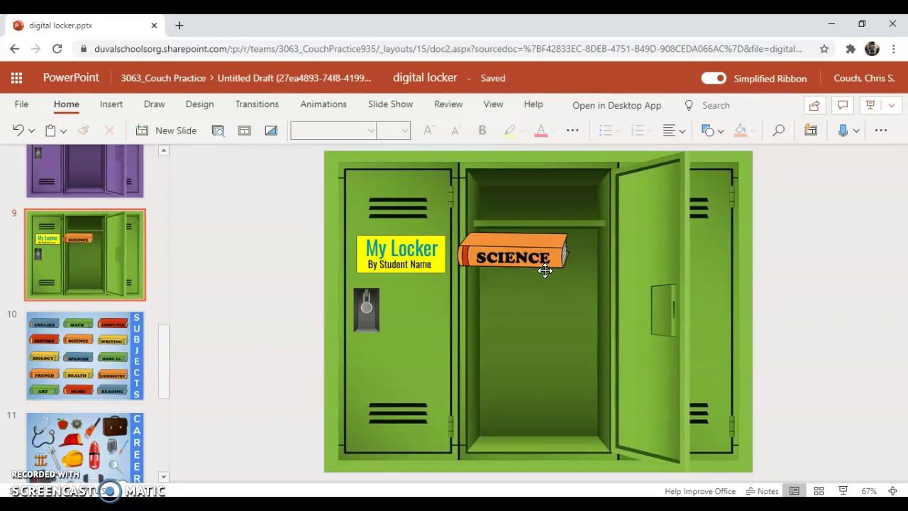
- Drag the SCIENCE book down onto the locker floor
left_click(517, 255)
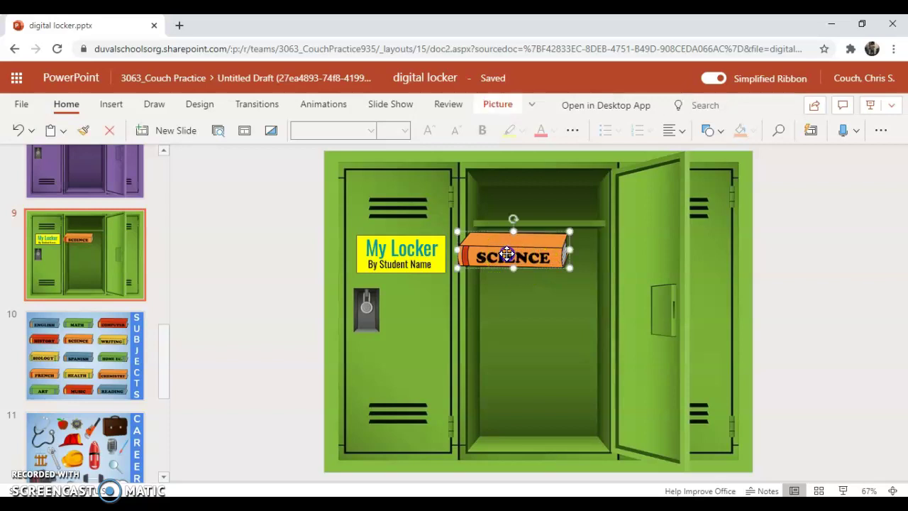
left_click(507, 320)
left_click_drag(508, 248, 524, 417)
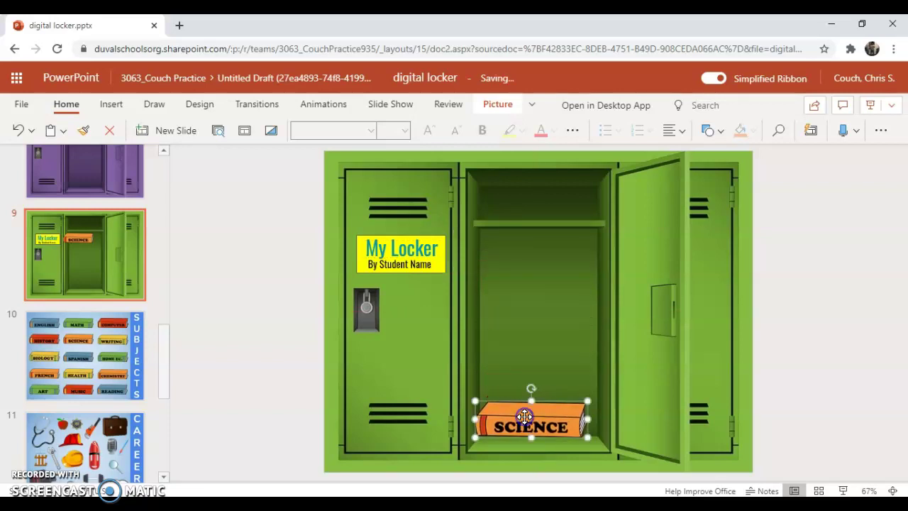
- Copy the HISTORY book from slide 10 and paste it onto the locker slide
left_click(79, 327)
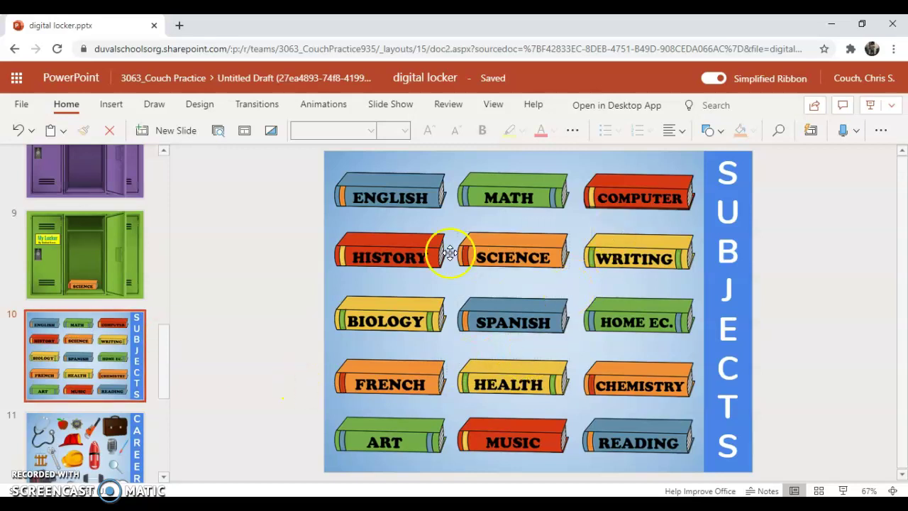
left_click(402, 253)
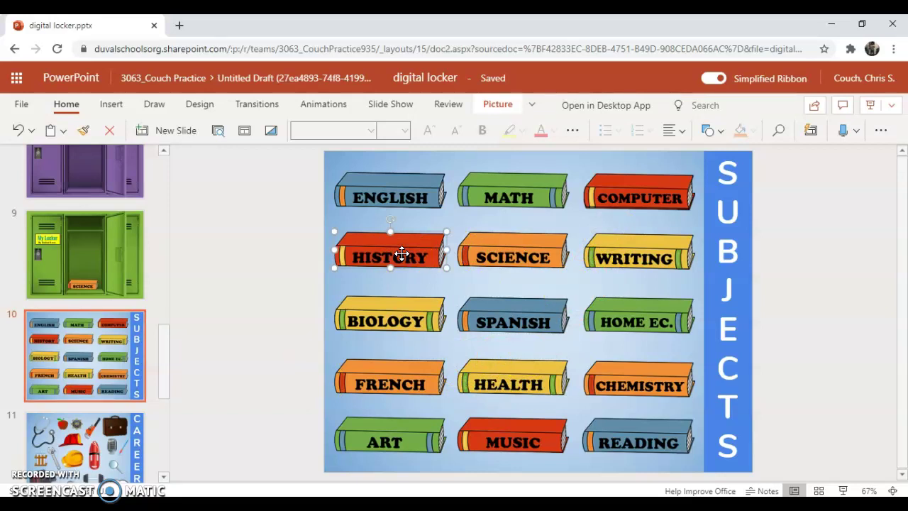
left_click(117, 253)
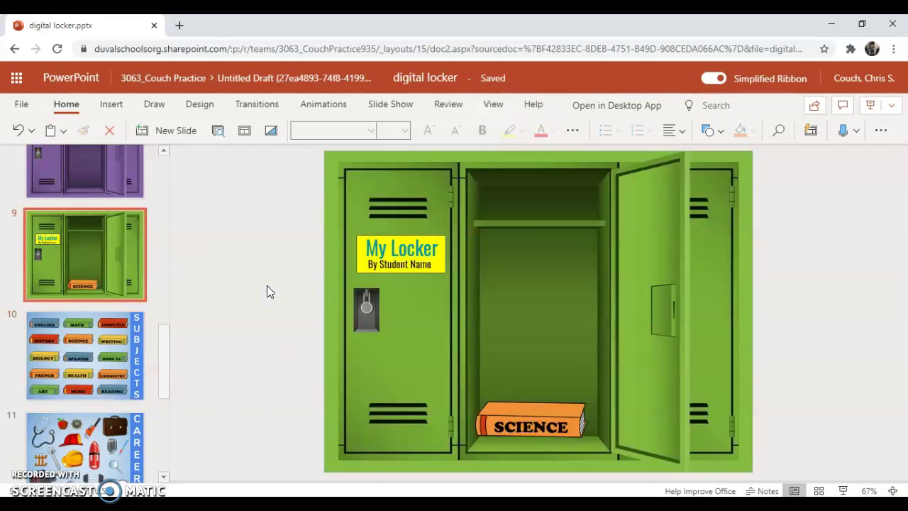
left_click(575, 366)
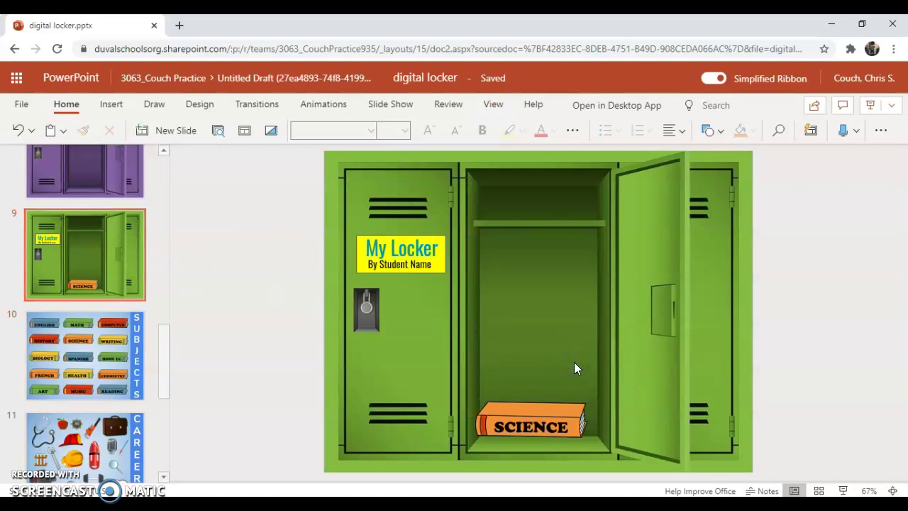
key("ctrl+v")
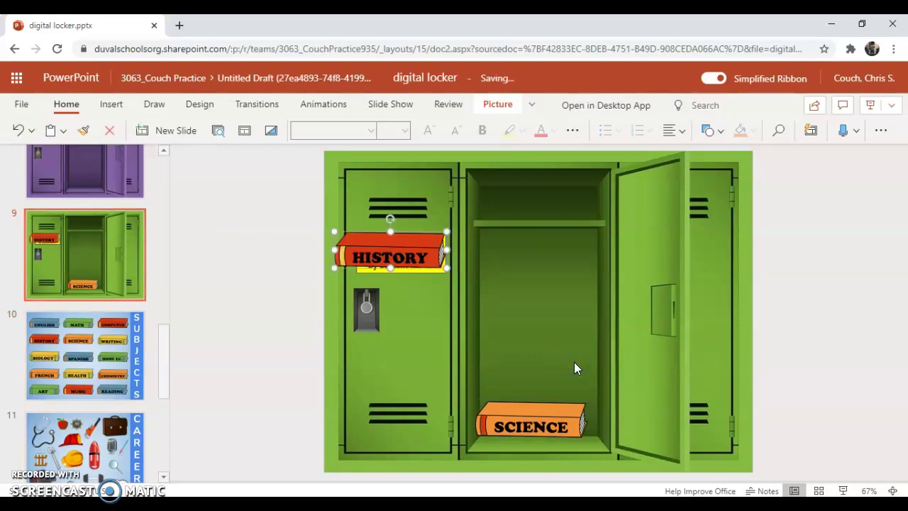
- Move the HISTORY book into the locker and rotate it upright to 270°
left_click_drag(385, 254, 538, 353)
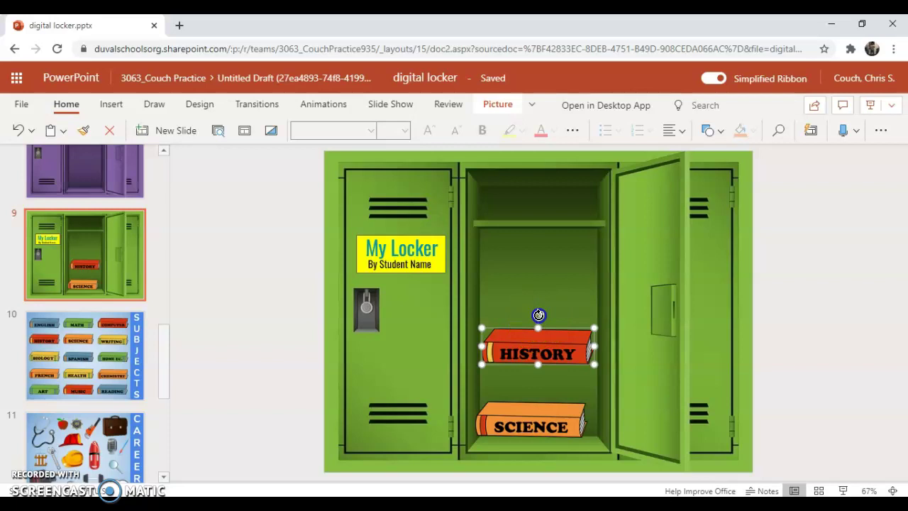
left_click_drag(539, 315, 585, 381)
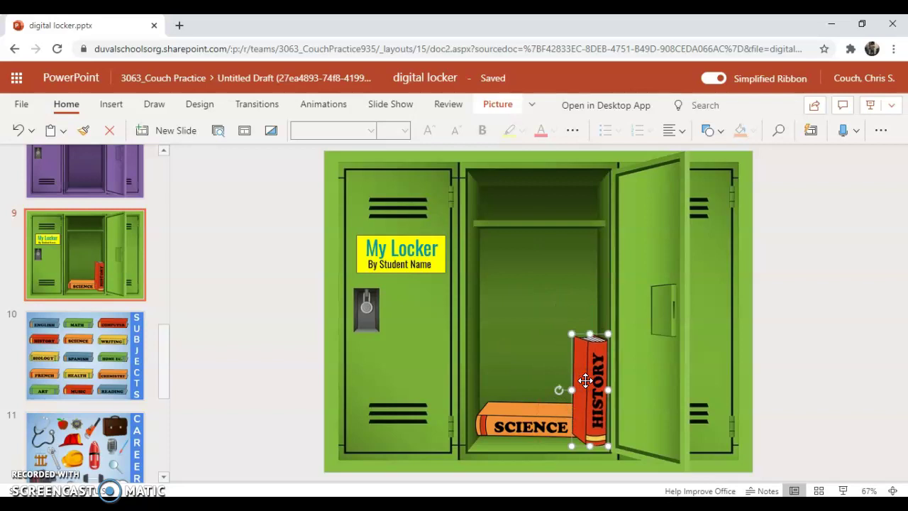
left_click(559, 387)
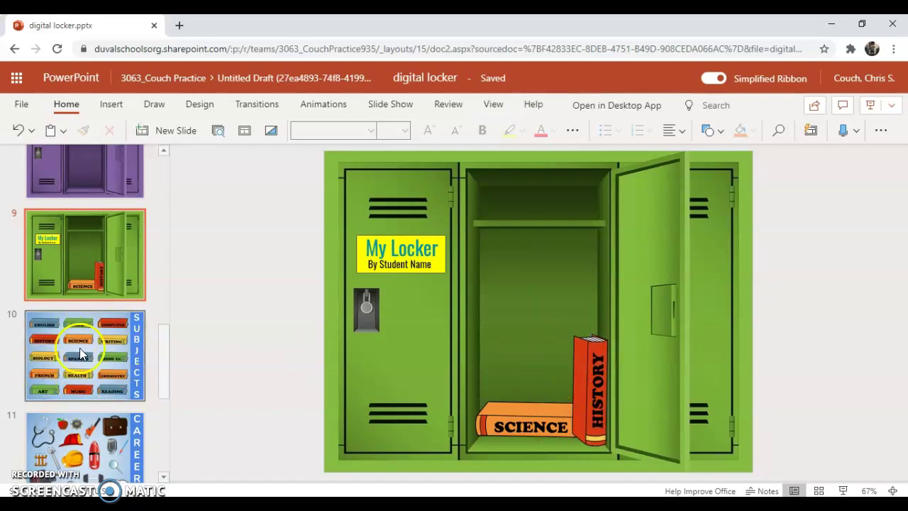
- Copy the red lifeguard float from the Careers slide and paste it onto slide 9
scroll(96, 346, "down", 1)
scroll(106, 334, "down", 2)
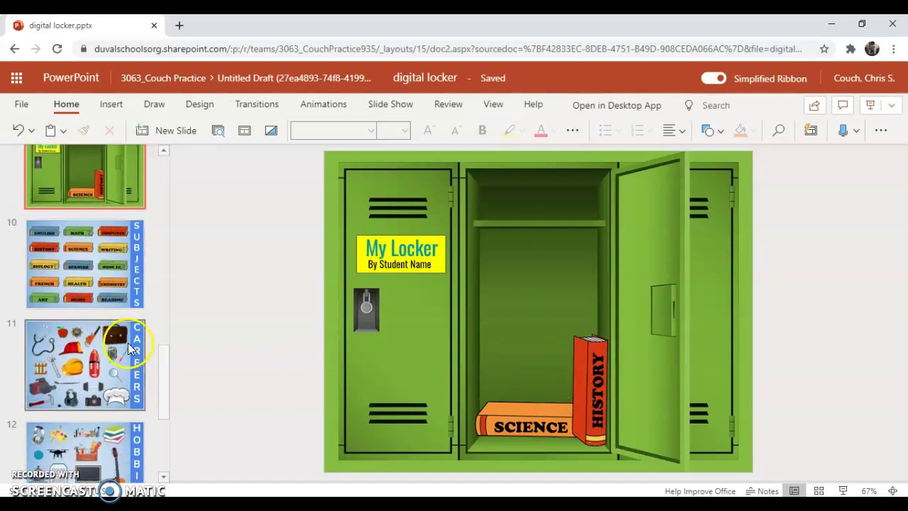
left_click(118, 330)
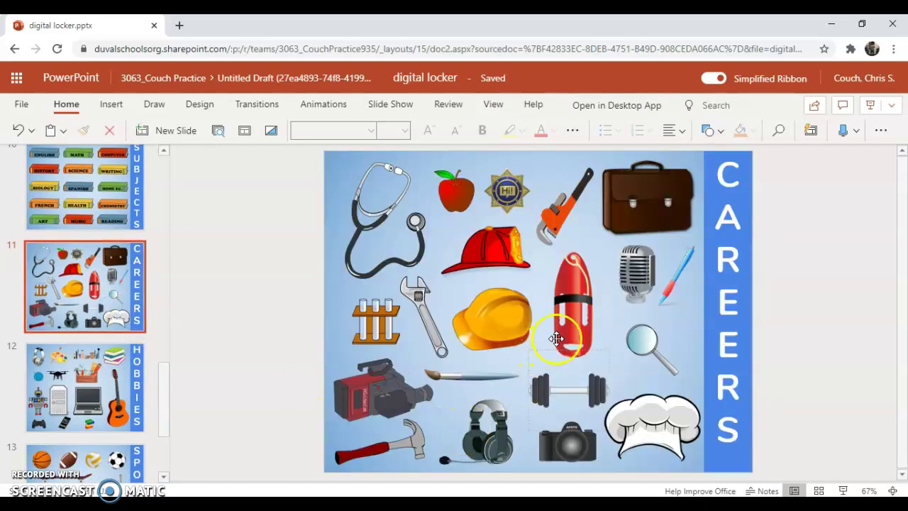
left_click(583, 322)
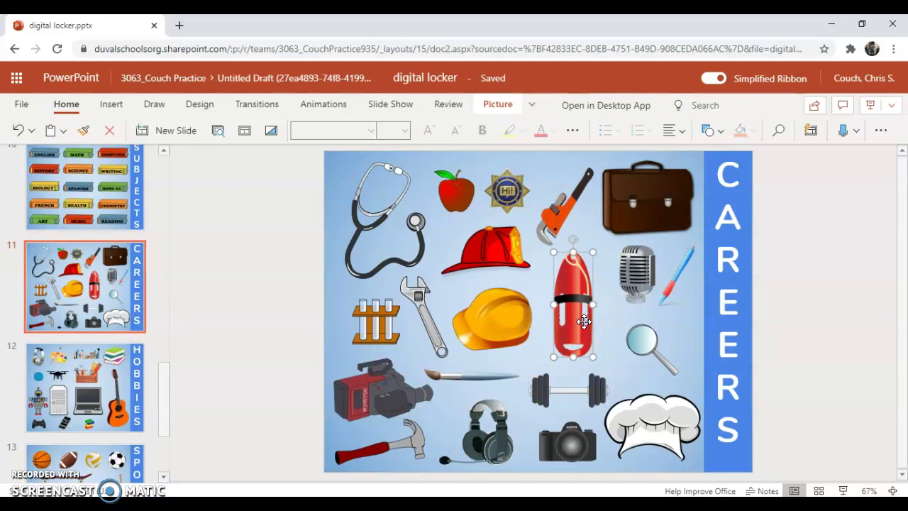
scroll(71, 250, "up", 2)
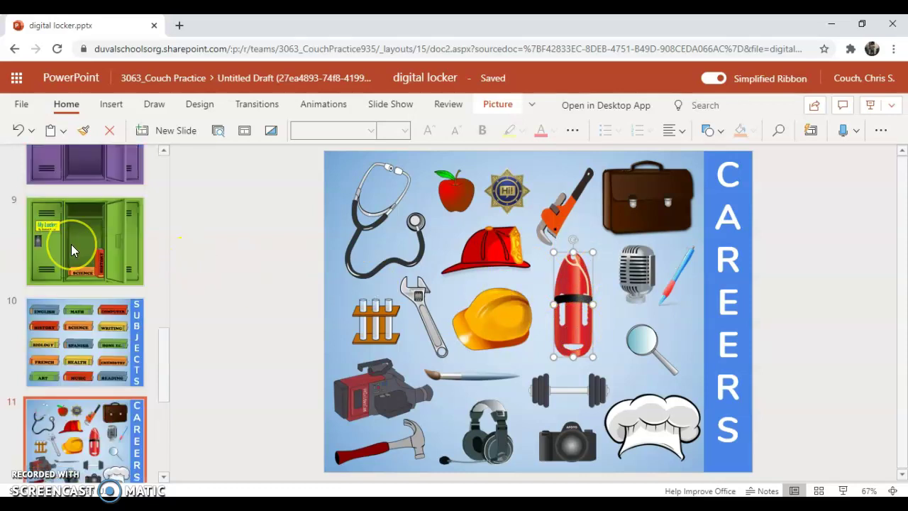
scroll(70, 248, "up", 1)
left_click(80, 298)
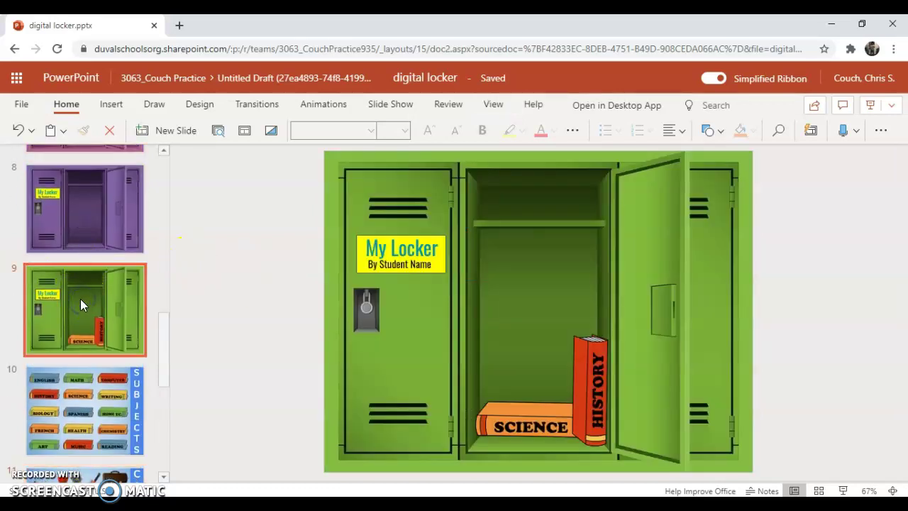
left_click(489, 210)
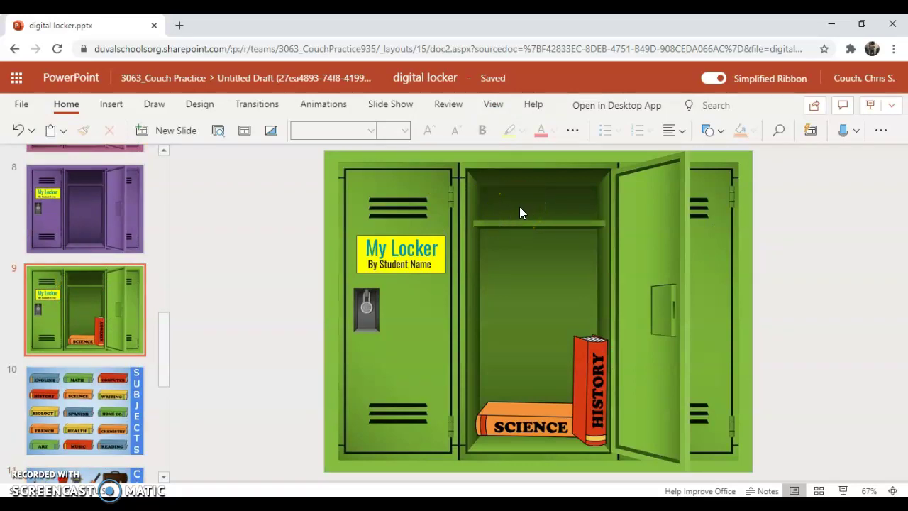
key("ctrl+v")
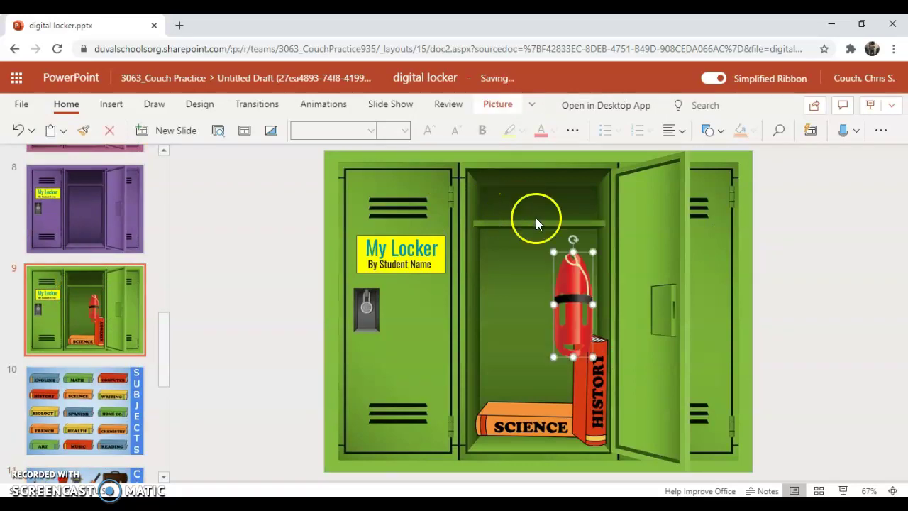
- Turn the float sideways, move it to the top shelf and enlarge it to fit
left_click_drag(575, 236, 506, 308)
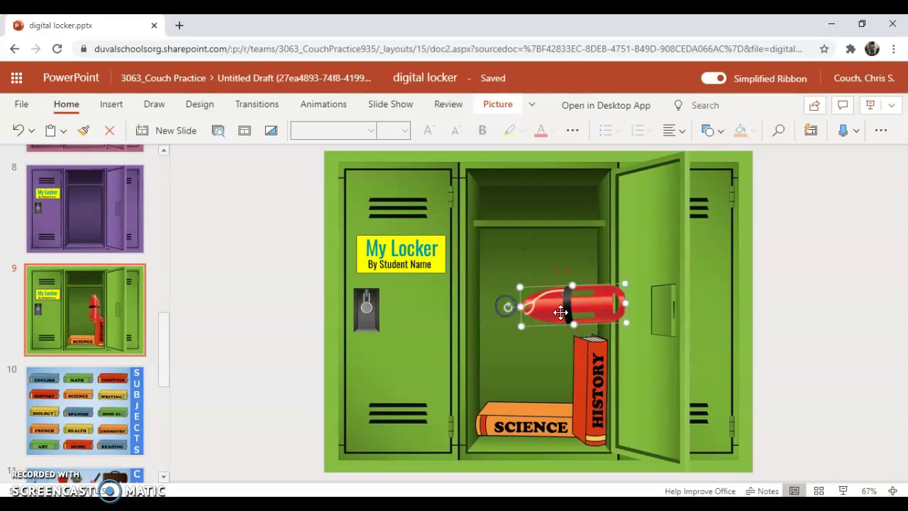
left_click_drag(594, 308, 560, 205)
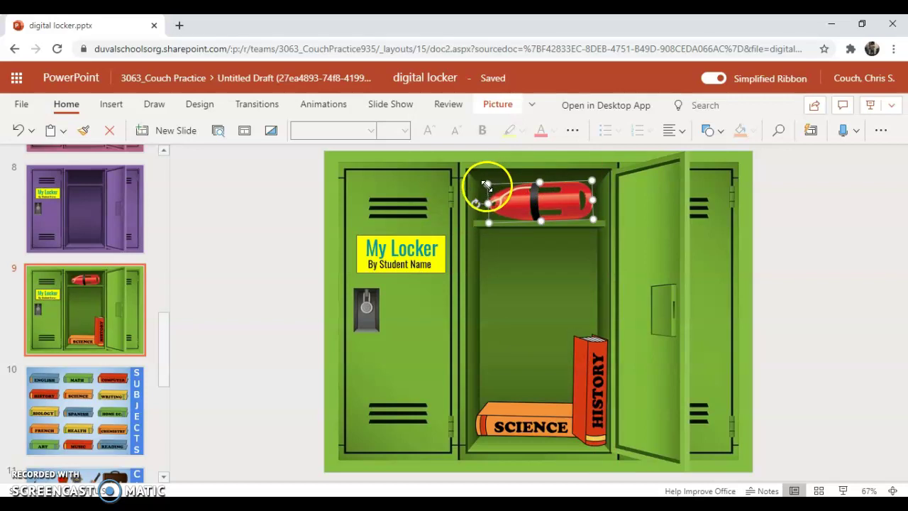
mouse_move(488, 186)
left_mouse_down()
mouse_move(476, 183)
mouse_move(488, 182)
left_mouse_up()
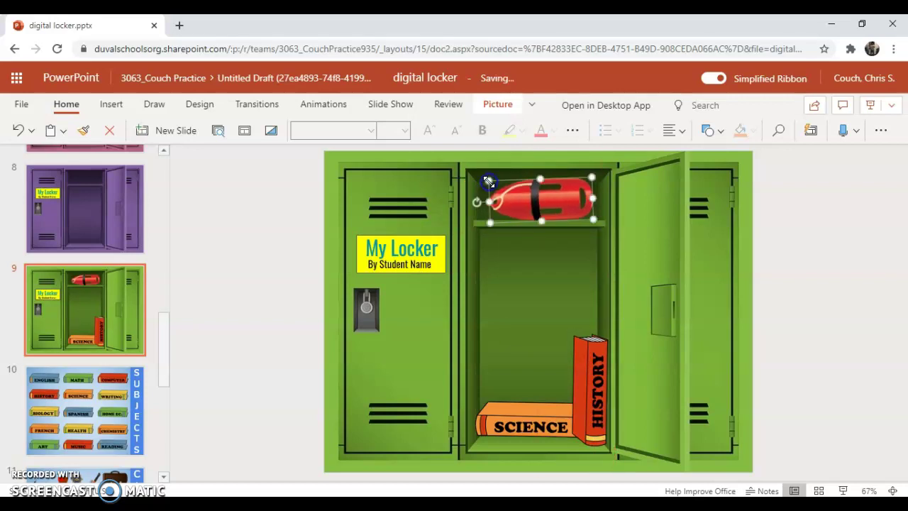
left_click(523, 188)
- Open a new Chrome tab showing Google
scroll(95, 314, "down", 5)
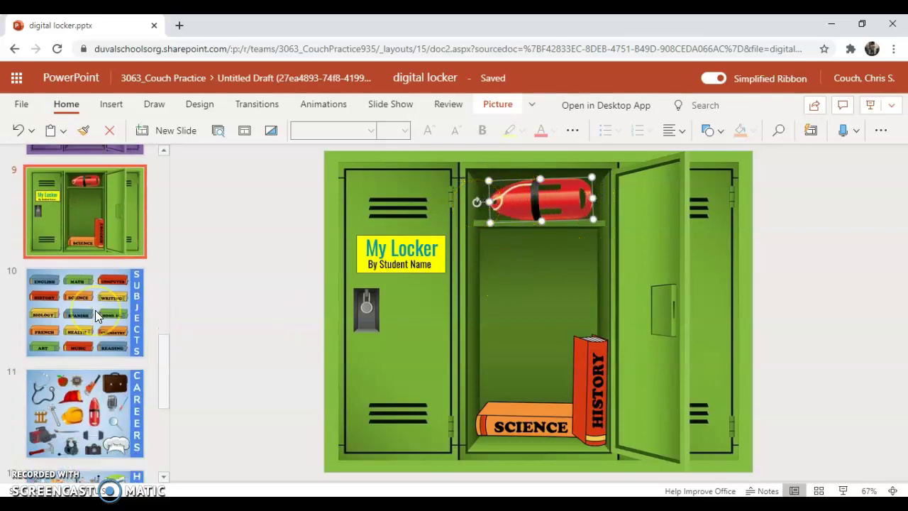
scroll(97, 317, "down", 5)
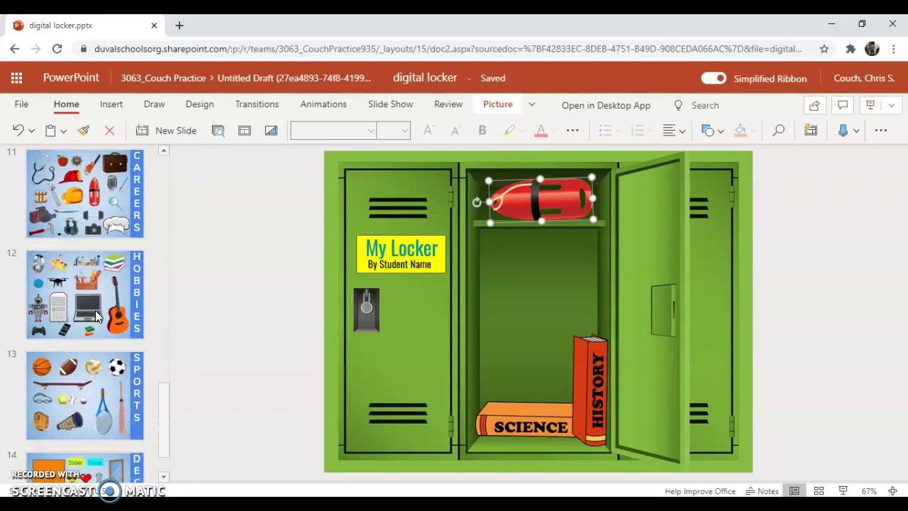
left_click(99, 467)
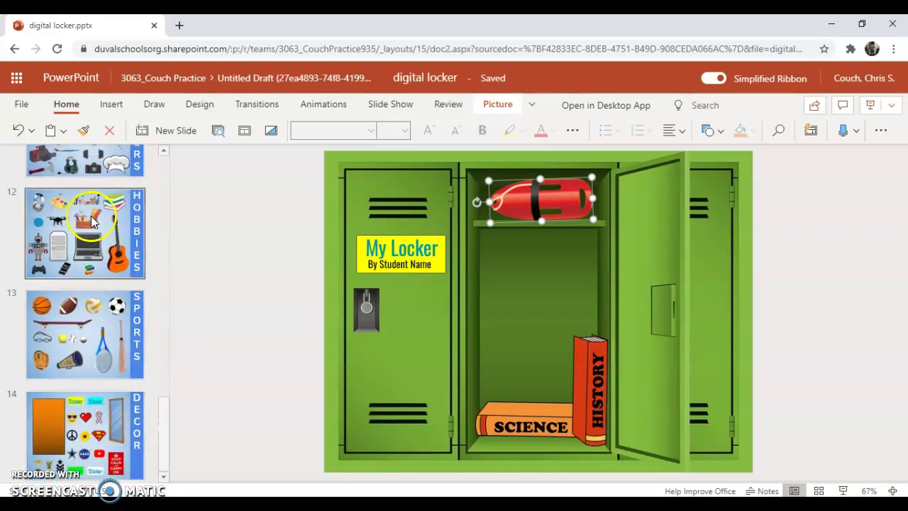
scroll(78, 298, "up", 3)
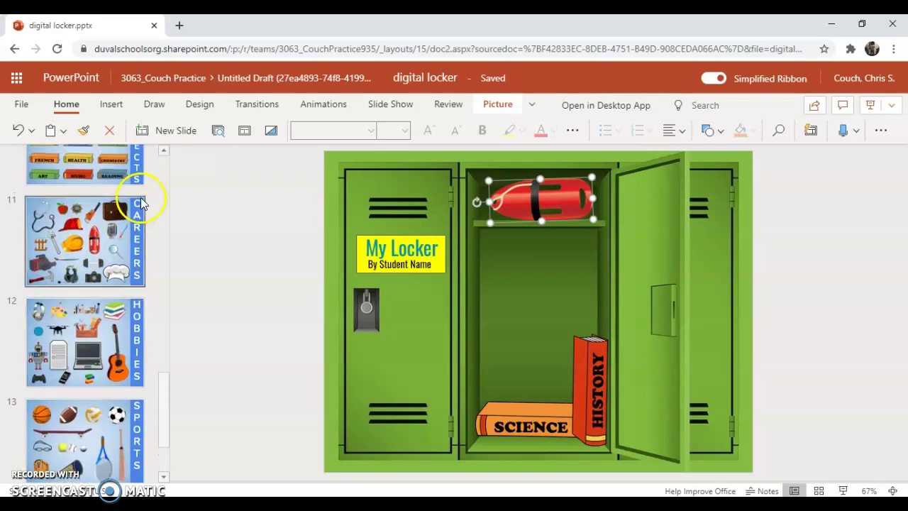
left_click(178, 26)
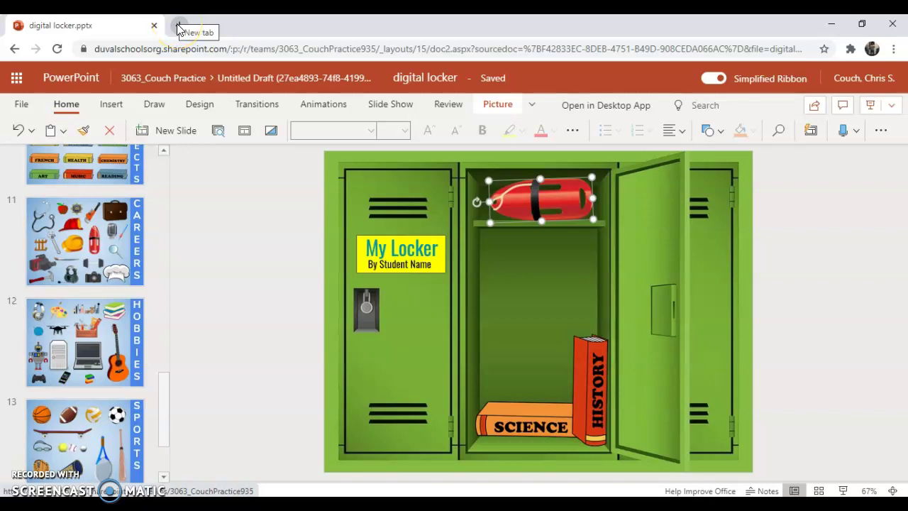
left_click(178, 26)
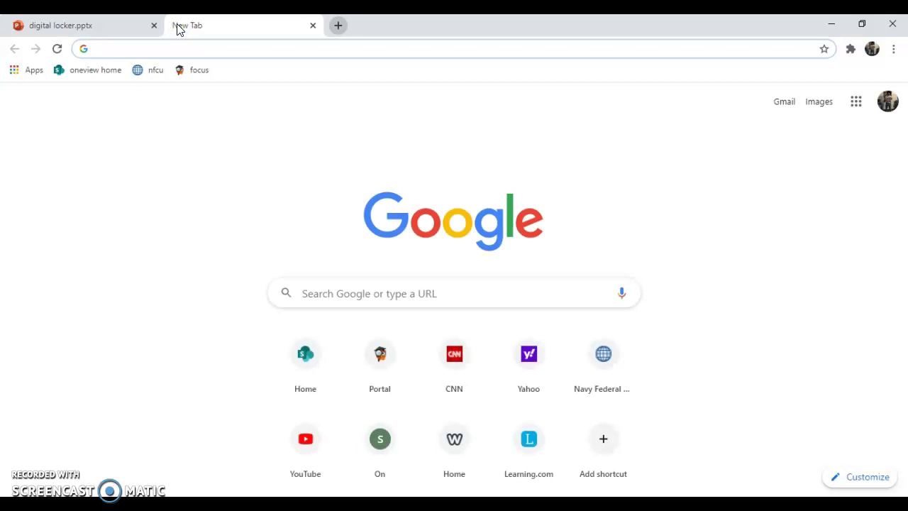
- Search Google Images for 'bob ross icon'
type("bo")
key("Return")
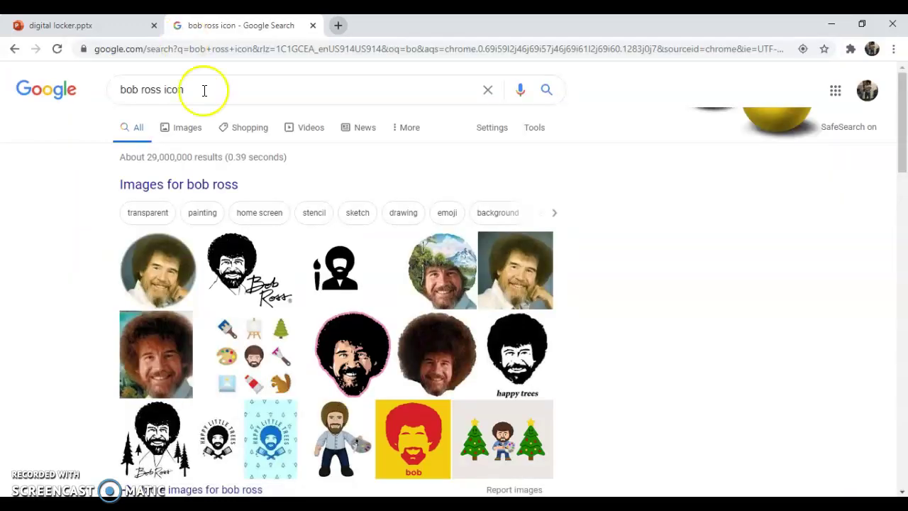
left_click(418, 441)
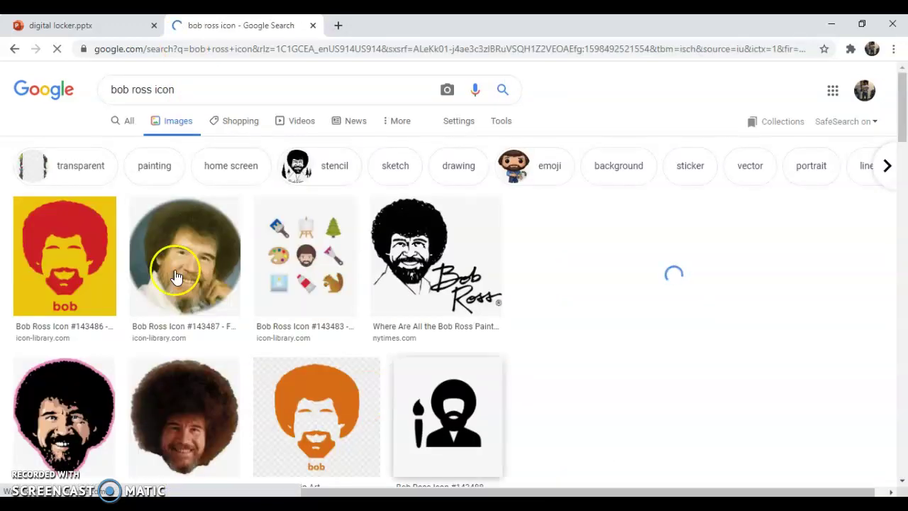
- Copy the yellow and red 'bob' icon image from its preview
left_click(71, 223)
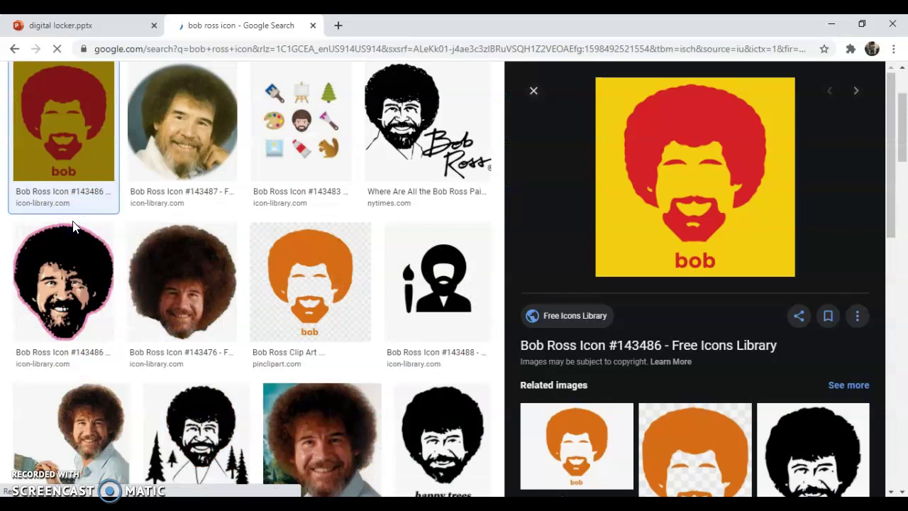
left_click(195, 246)
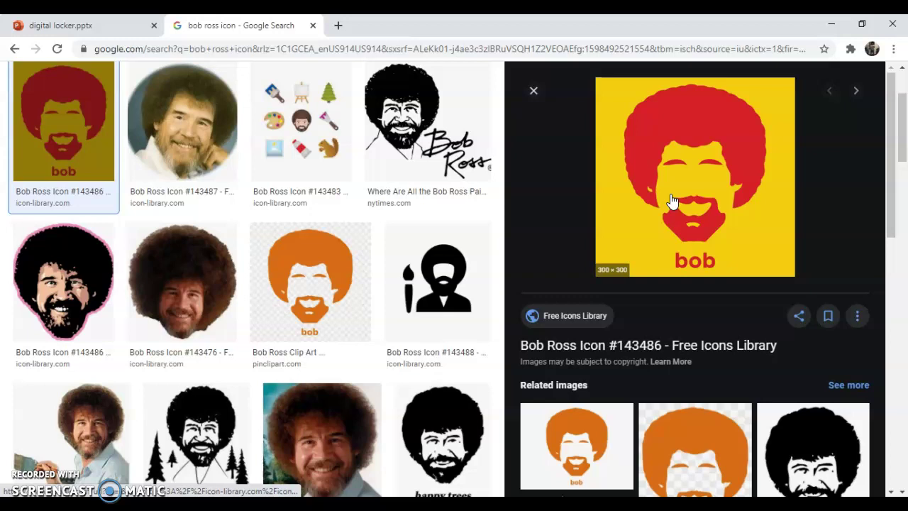
right_click(671, 195)
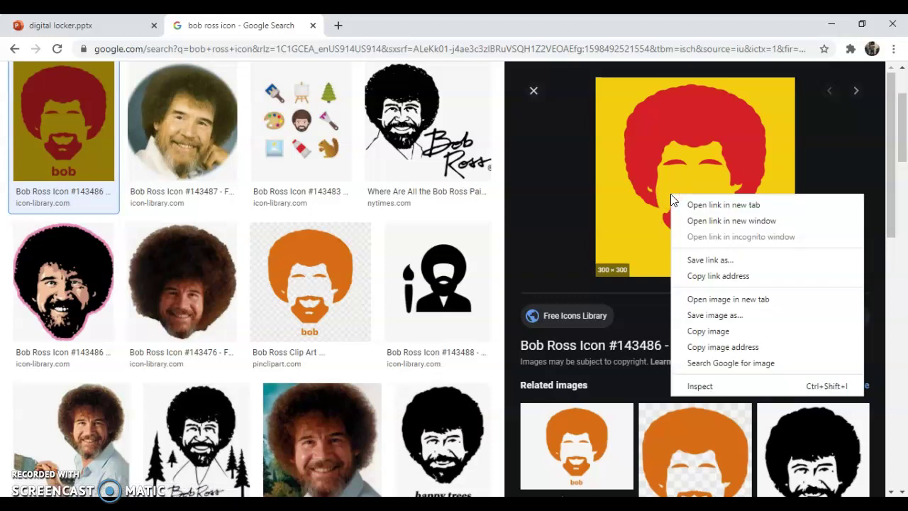
left_click(708, 331)
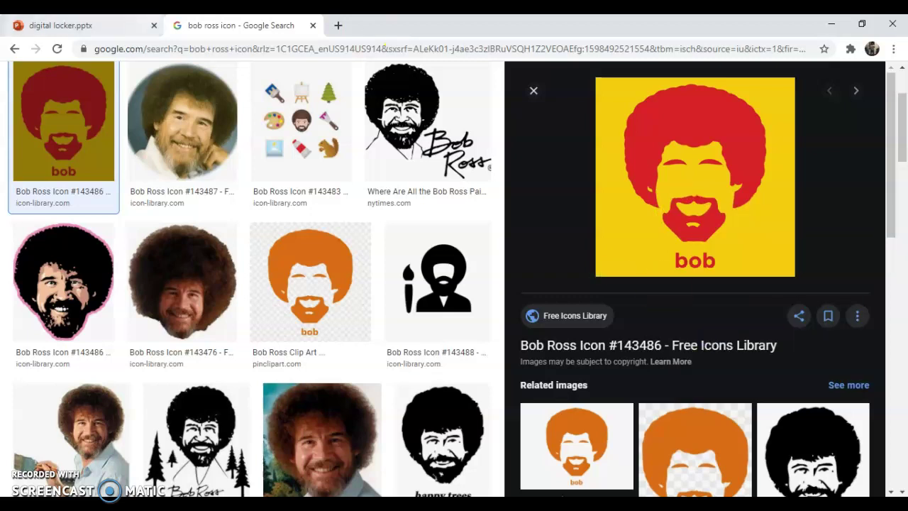
- Back in the digital locker deck, paste the Bob Ross icon onto the locker slide
left_click(105, 23)
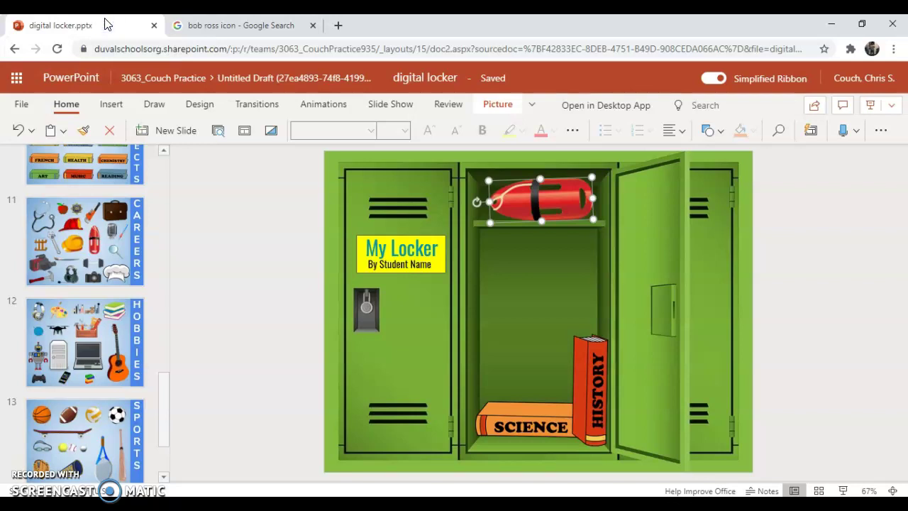
left_click(532, 287)
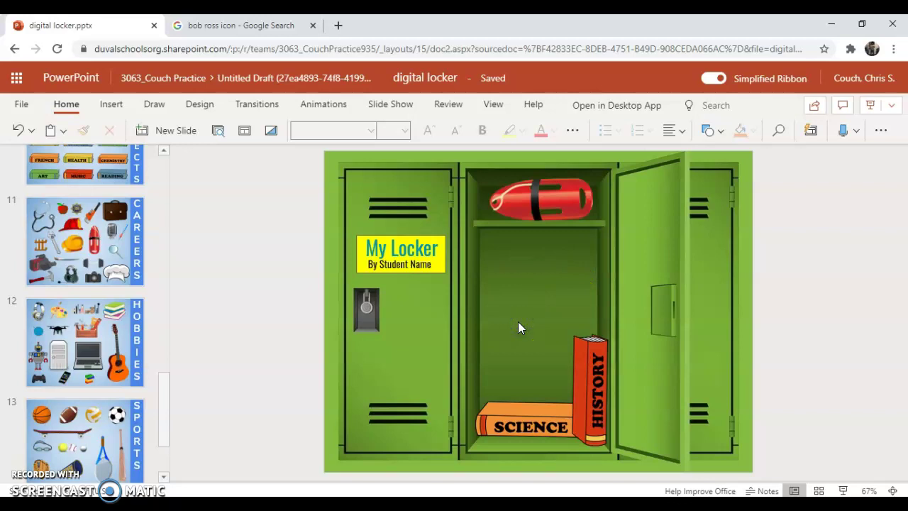
key("ctrl+v")
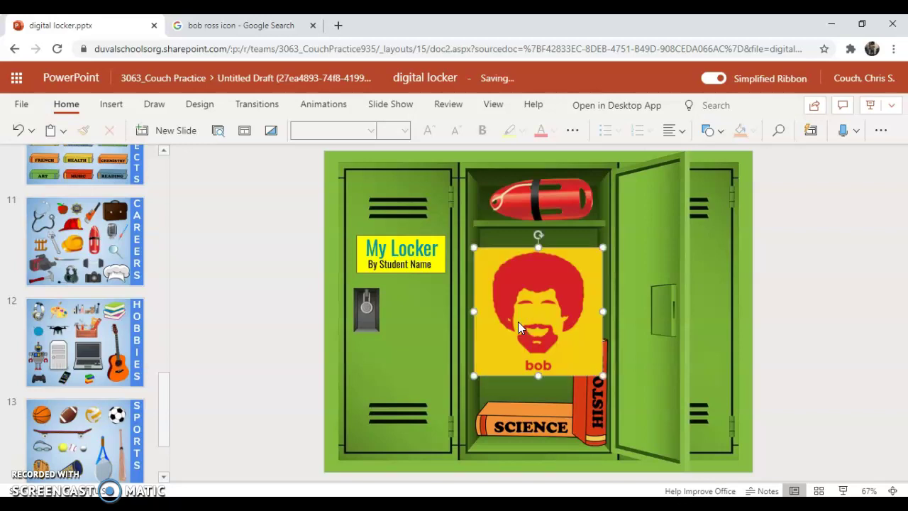
- Shrink the Bob Ross poster and fit it between the lifeguard float and the books
left_click_drag(551, 286, 553, 265)
left_click(588, 246)
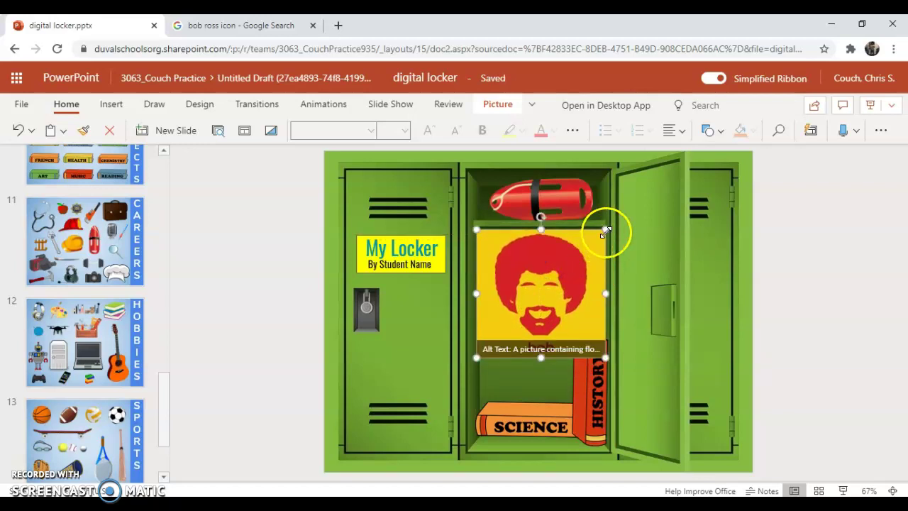
left_click_drag(603, 229, 535, 255)
left_click(534, 365)
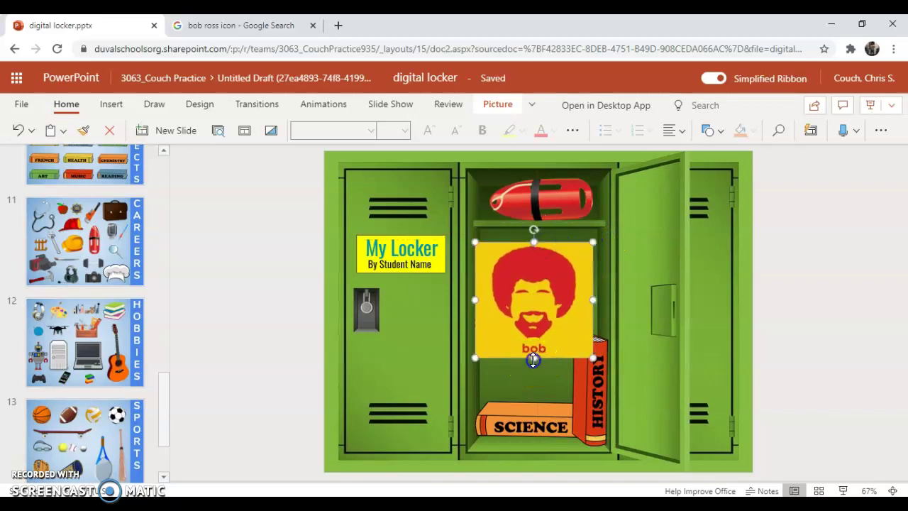
left_click_drag(534, 364, 534, 338)
left_click(498, 305)
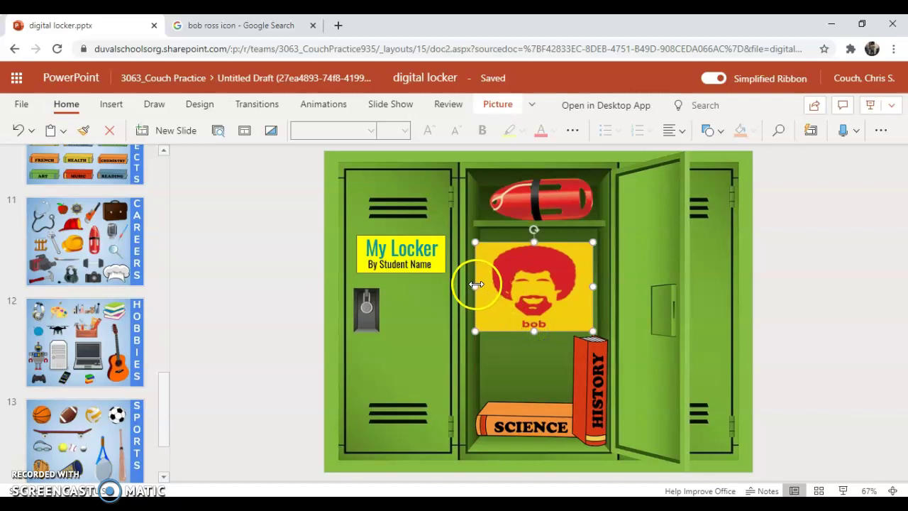
left_click_drag(475, 285, 481, 282)
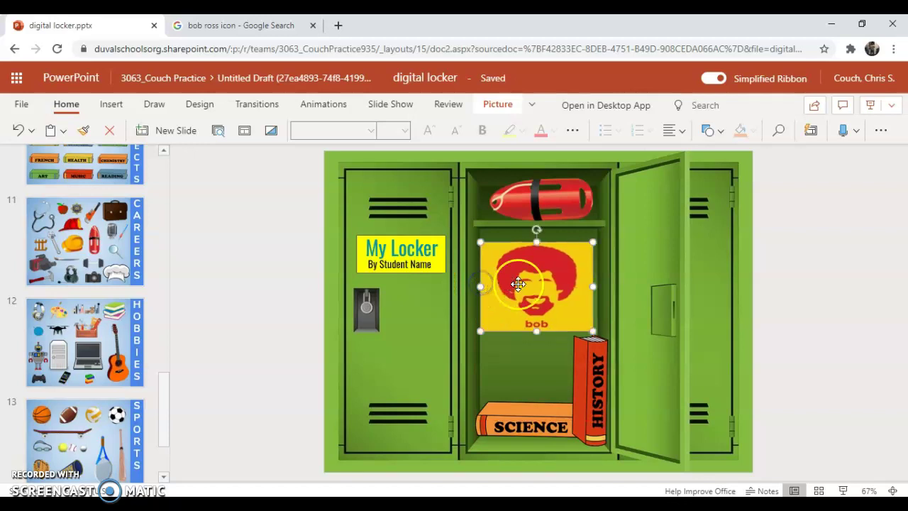
left_click_drag(544, 290, 546, 282)
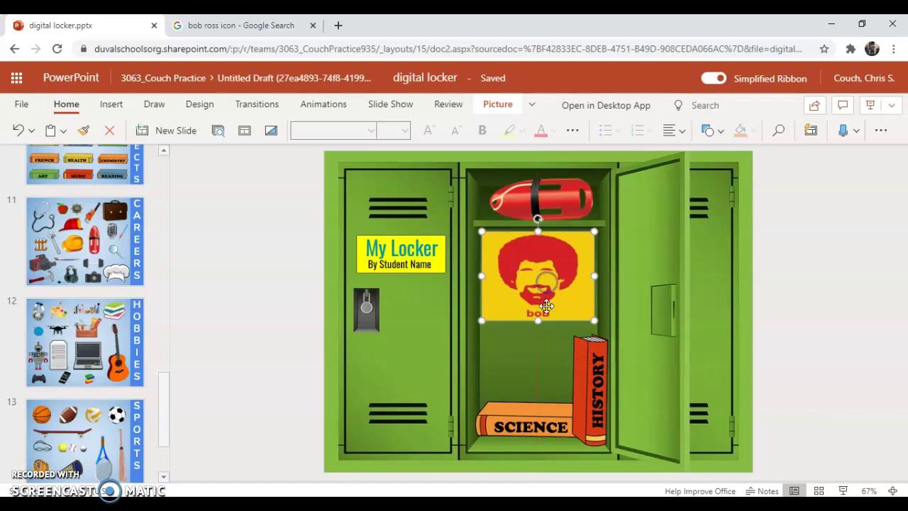
left_click(541, 367)
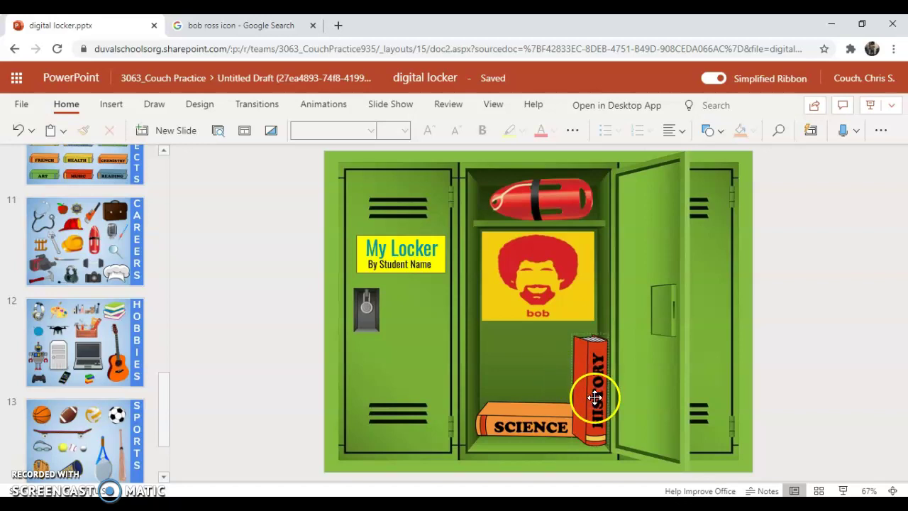
left_click(551, 426)
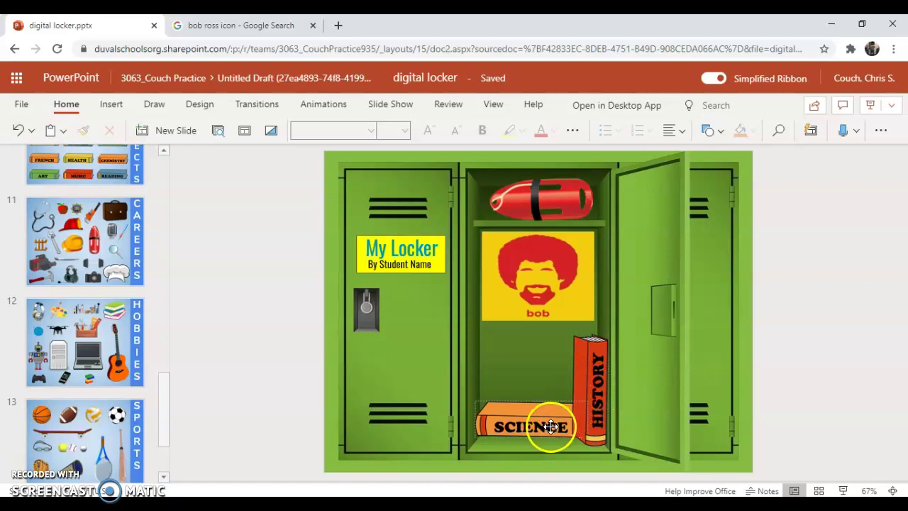
left_click(586, 405)
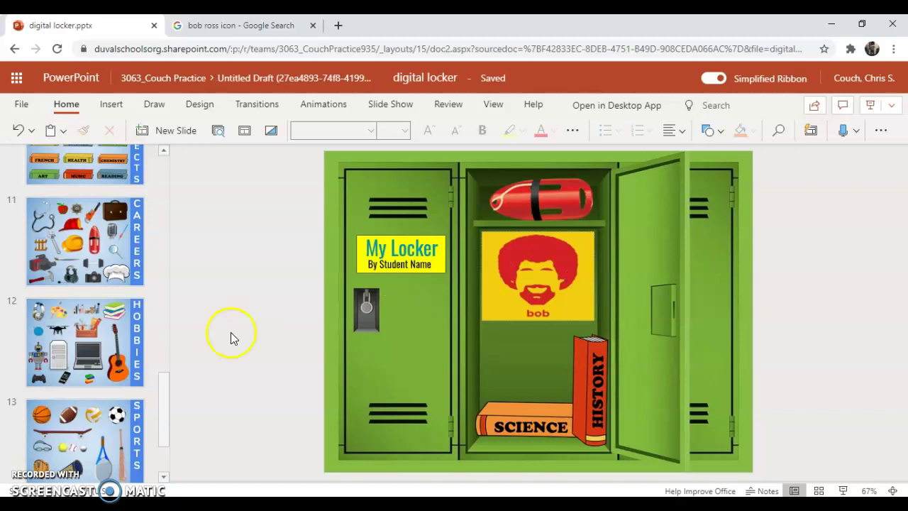
- Go to slide 1 and review the image categories, such as Favorite Hobbies/Sports
left_click(167, 425)
left_click_drag(167, 424, 167, 210)
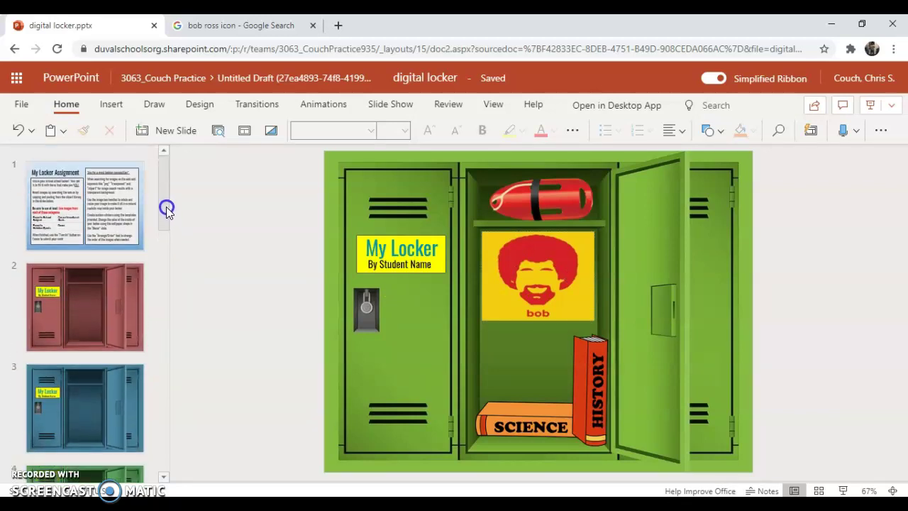
left_click(103, 222)
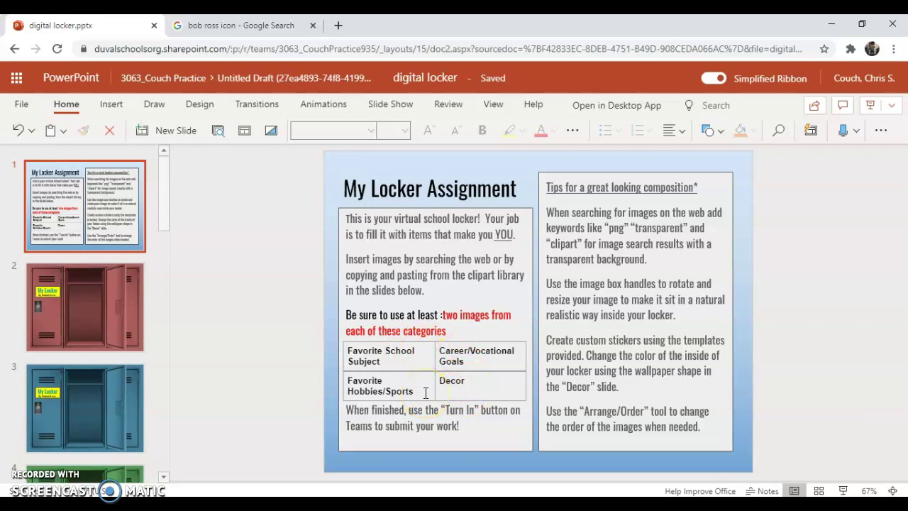
left_click(360, 389)
scroll(96, 373, "down", 10)
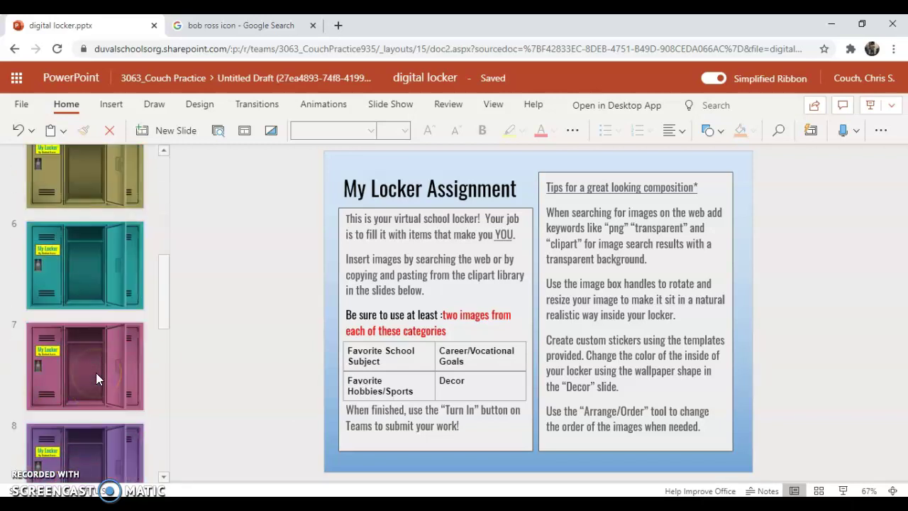
- Open slide 9 to view the green locker with the float, Bob Ross poster and books
left_click(96, 372)
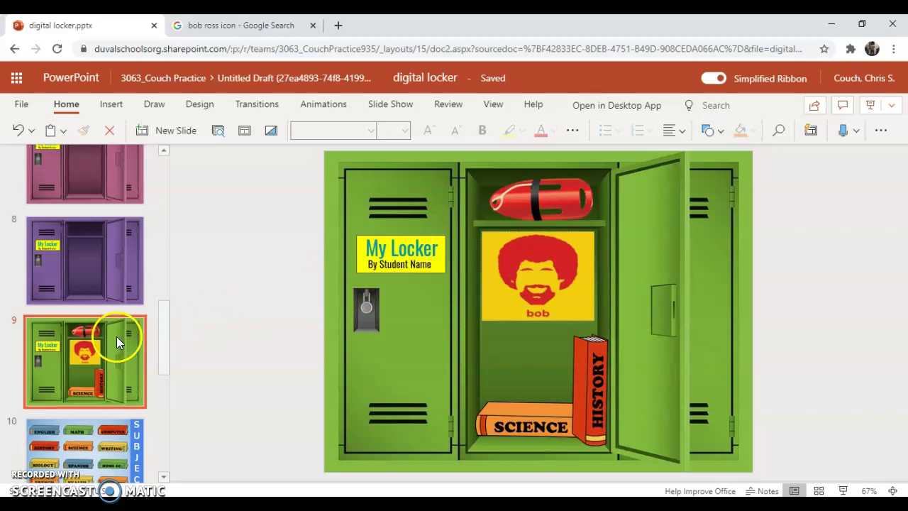
scroll(115, 335, "down", 5)
scroll(115, 339, "down", 5)
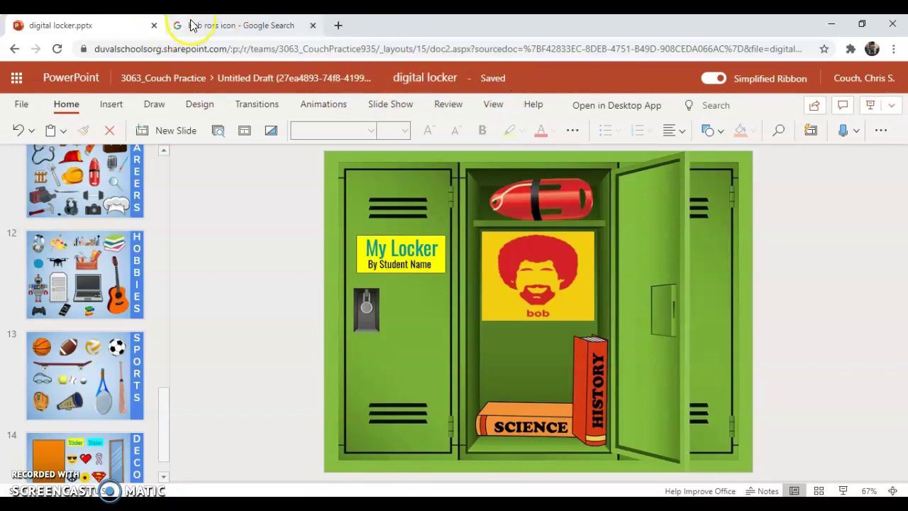
- Close the deck and reopen digital locker.pptx from Teams in PowerPoint Online
left_click(890, 26)
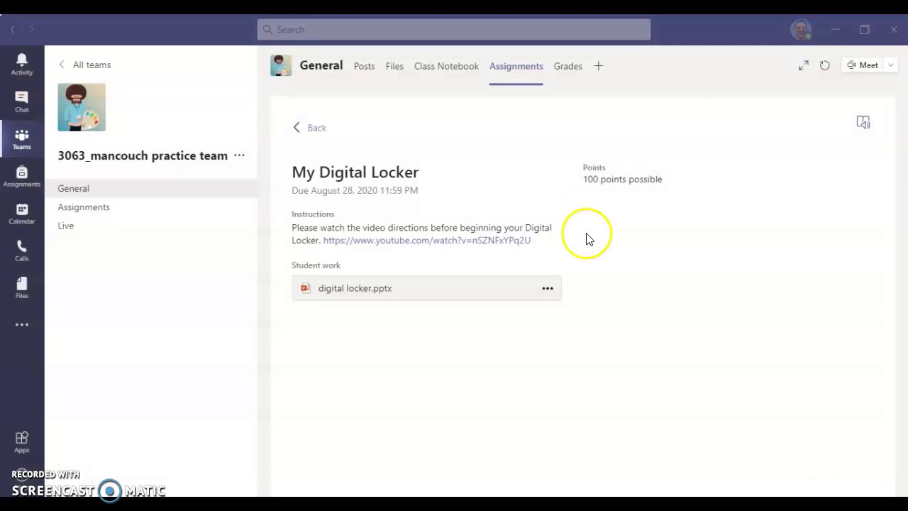
left_click(550, 288)
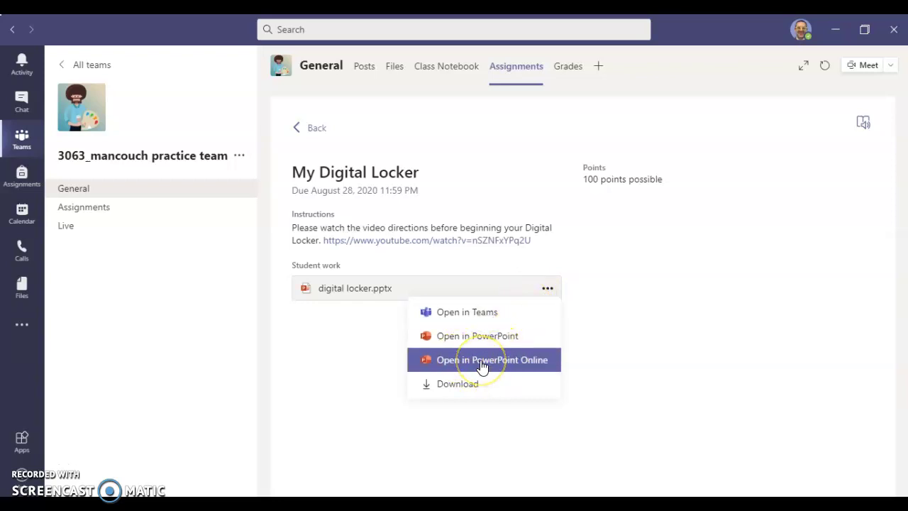
left_click(482, 362)
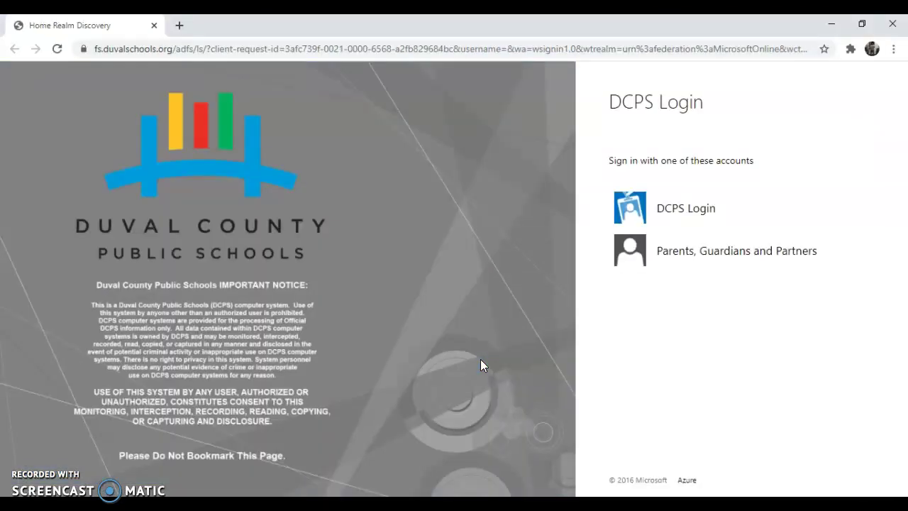
- Sign in with DCPS Login and confirm slide 9 still shows the float, poster and books
left_click(651, 208)
left_click(641, 268)
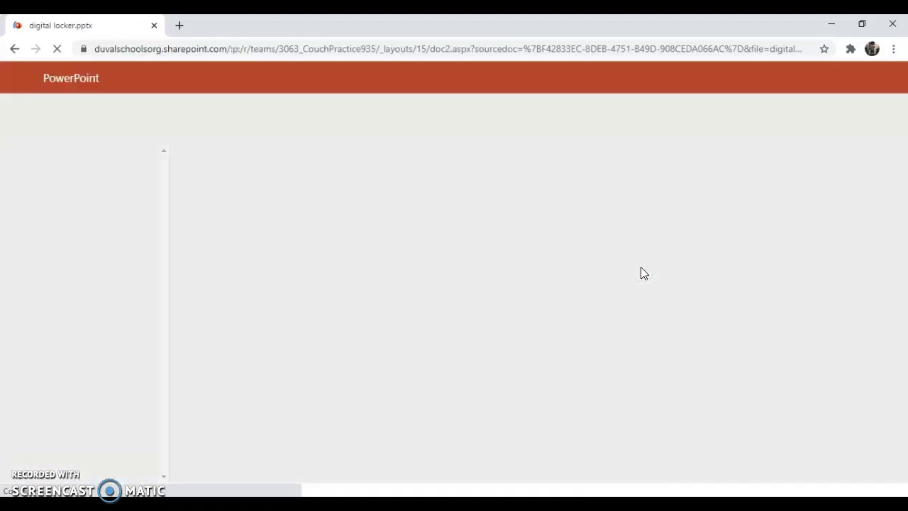
left_click(124, 214)
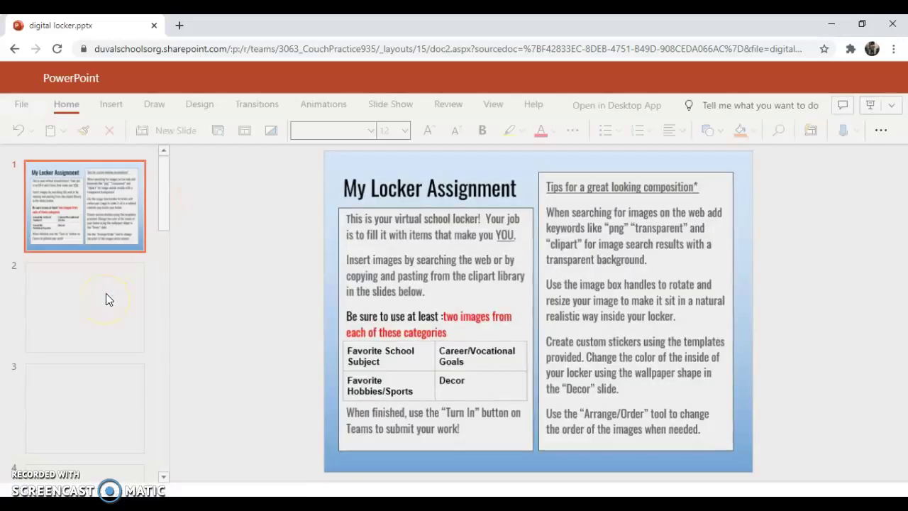
scroll(105, 293, "down", 4)
scroll(106, 293, "down", 3)
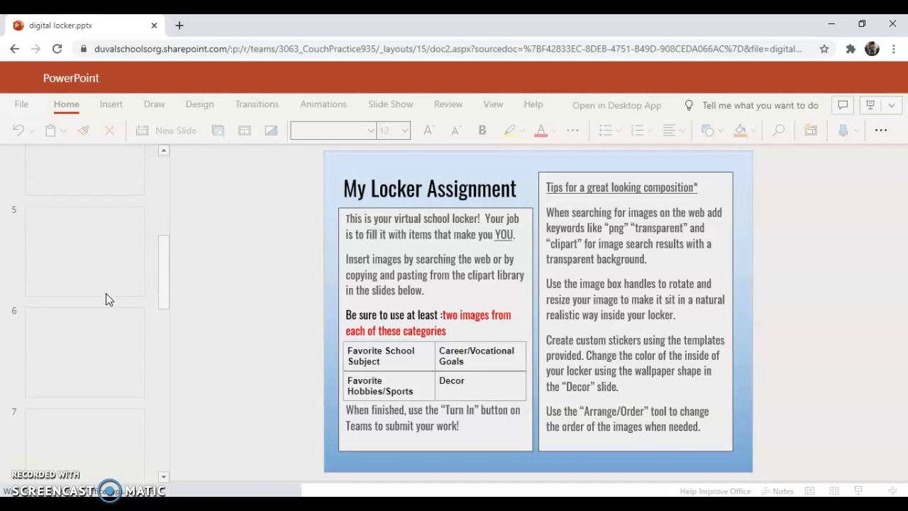
scroll(106, 299, "down", 3)
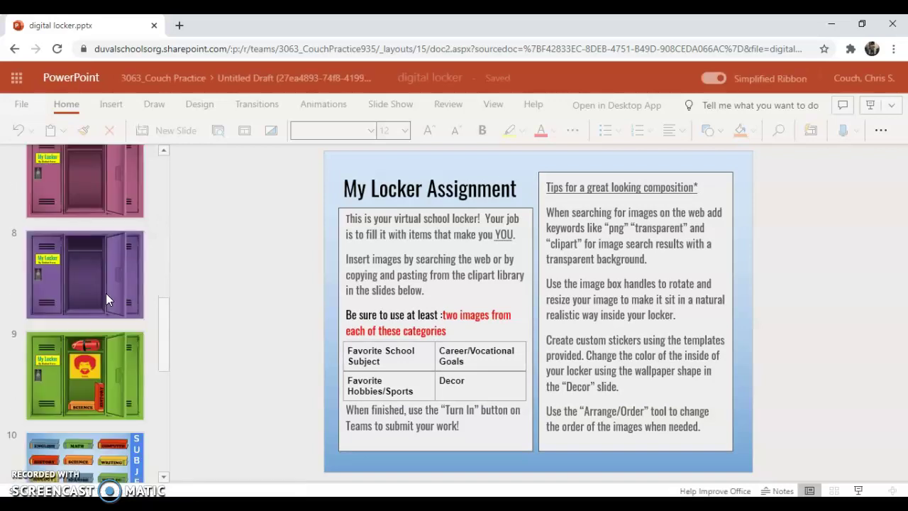
left_click(89, 250)
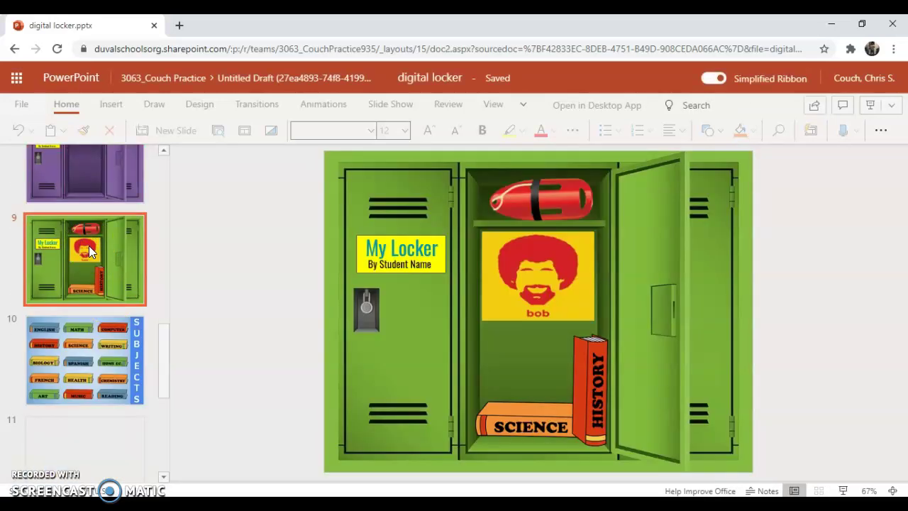
left_click(896, 24)
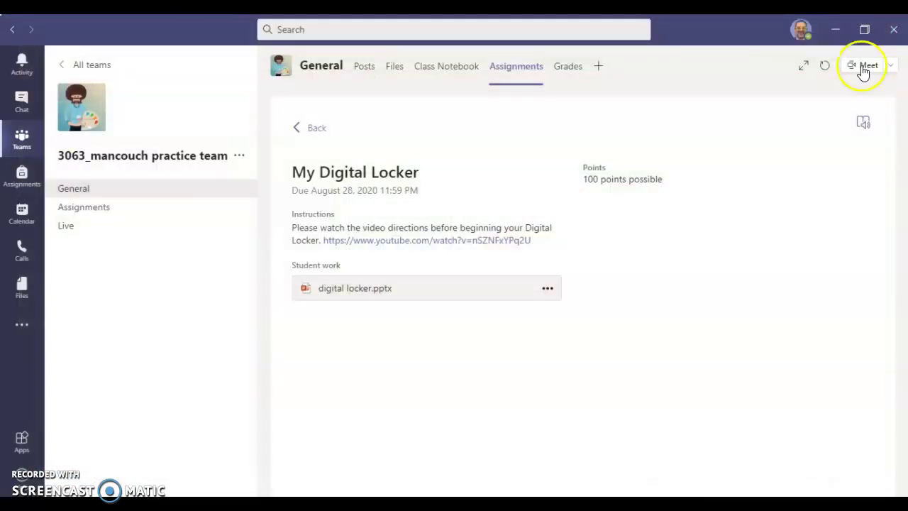